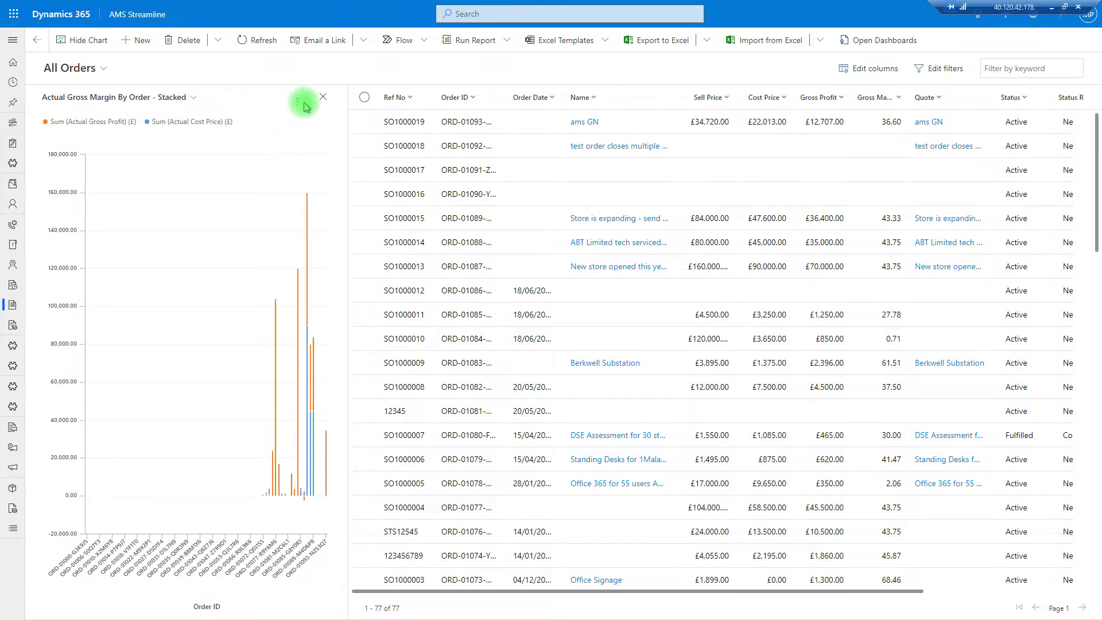
# - Start a new chart for All Orders from the chart's More commands menu
pyautogui.click(303, 107)
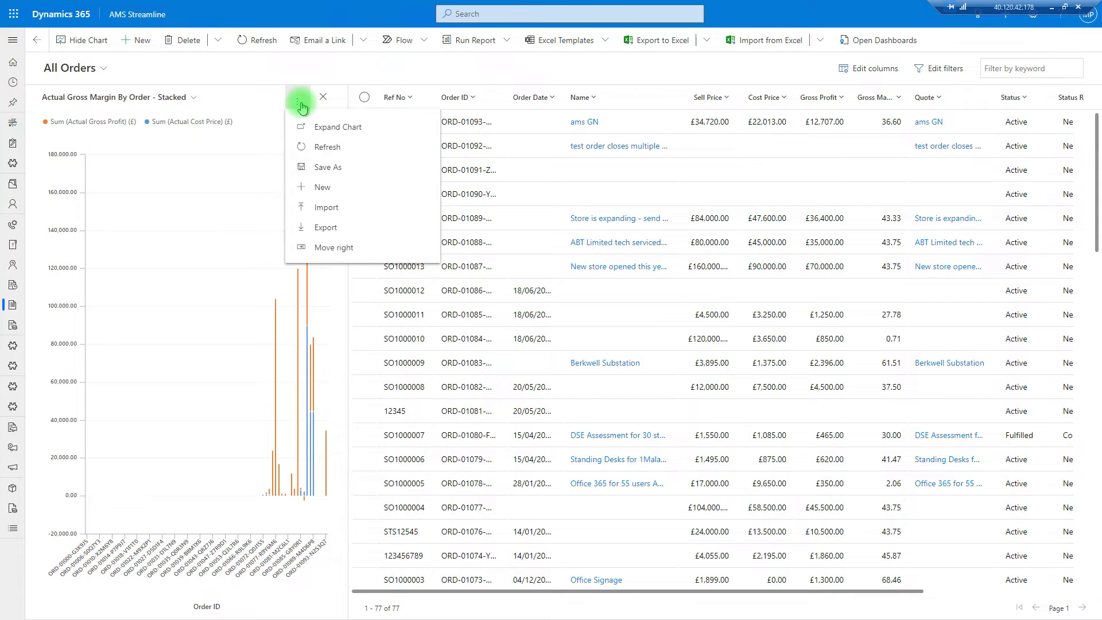
pyautogui.click(317, 188)
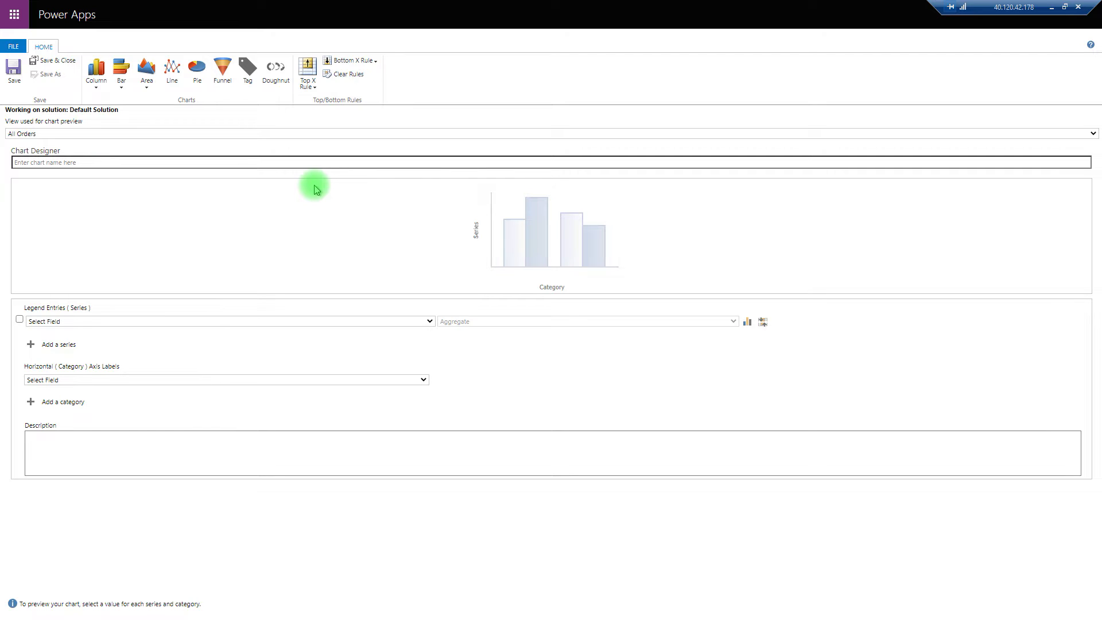
# - Chart the sum of Sell Price as a plain column series
pyautogui.click(376, 323)
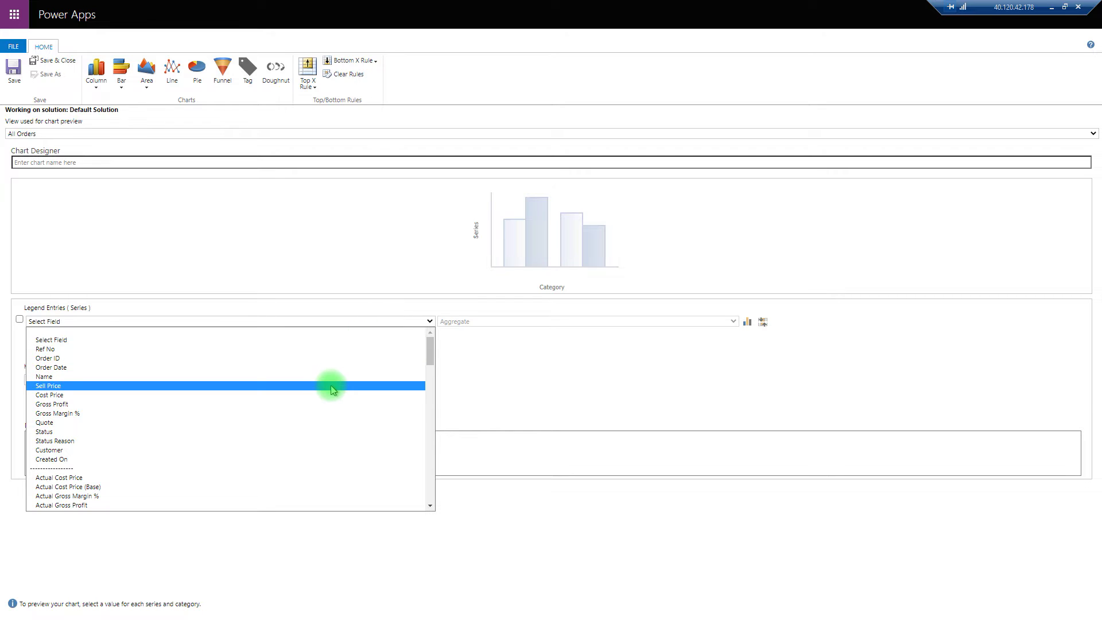
pyautogui.click(332, 386)
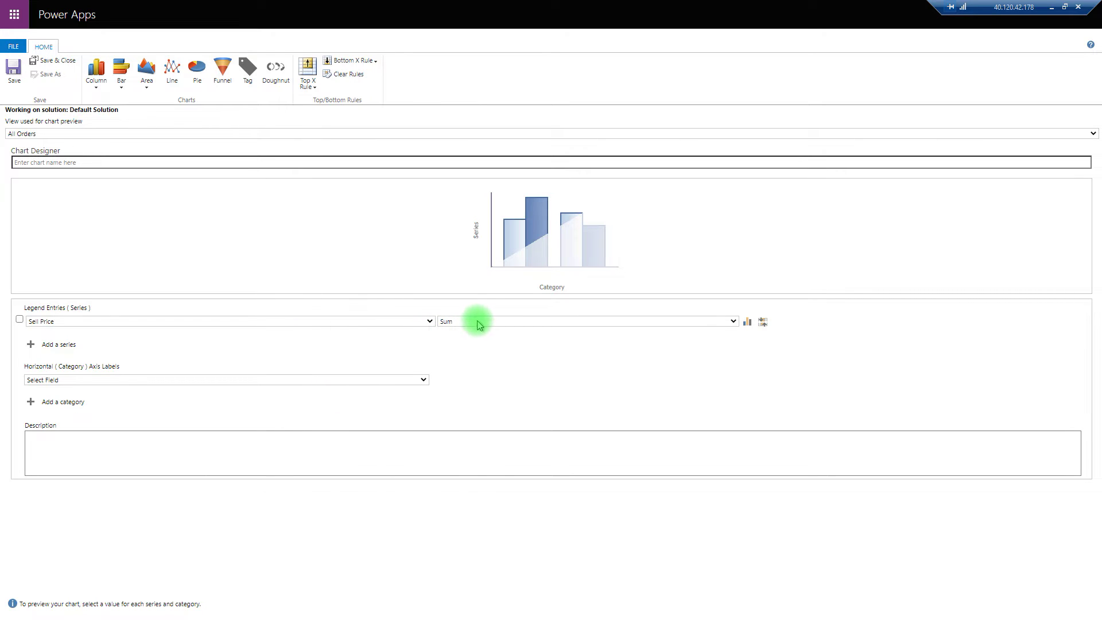
pyautogui.click(748, 325)
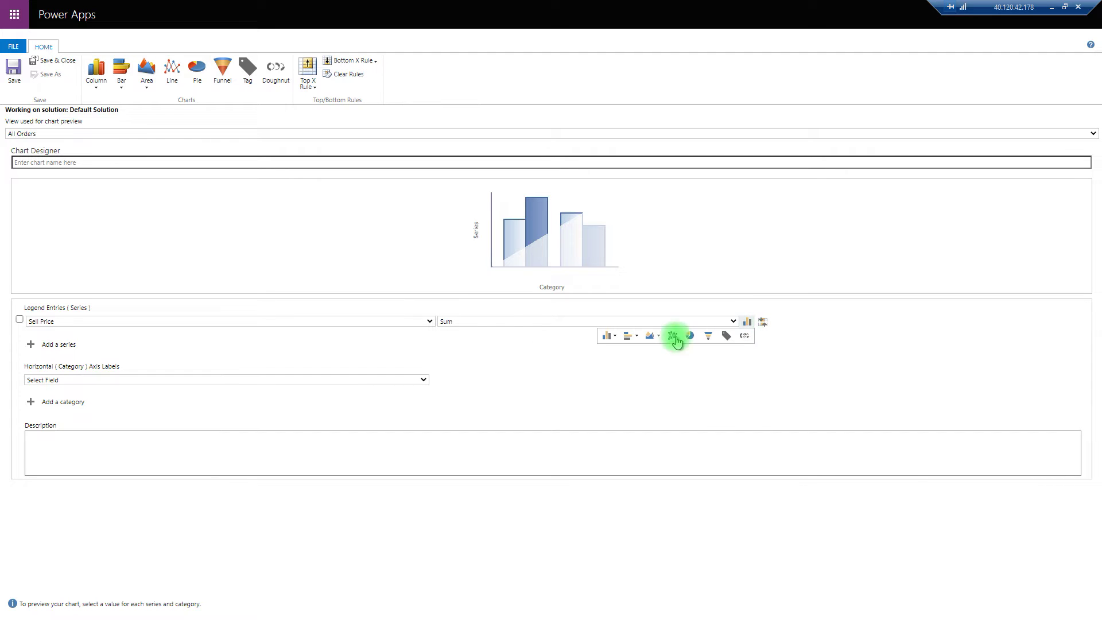
pyautogui.click(612, 343)
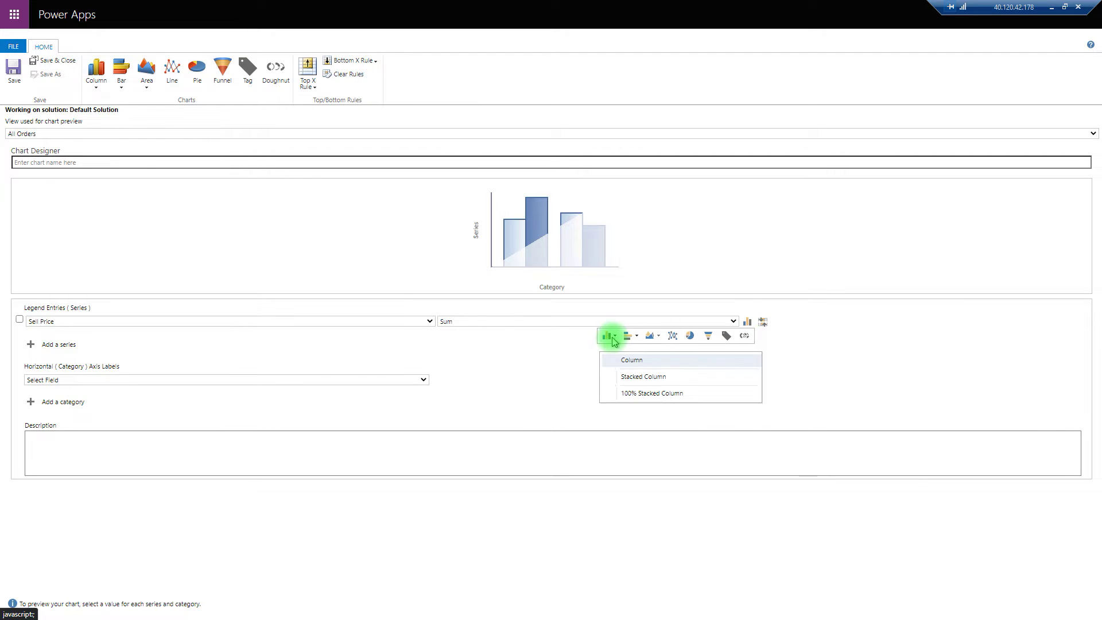
pyautogui.click(628, 362)
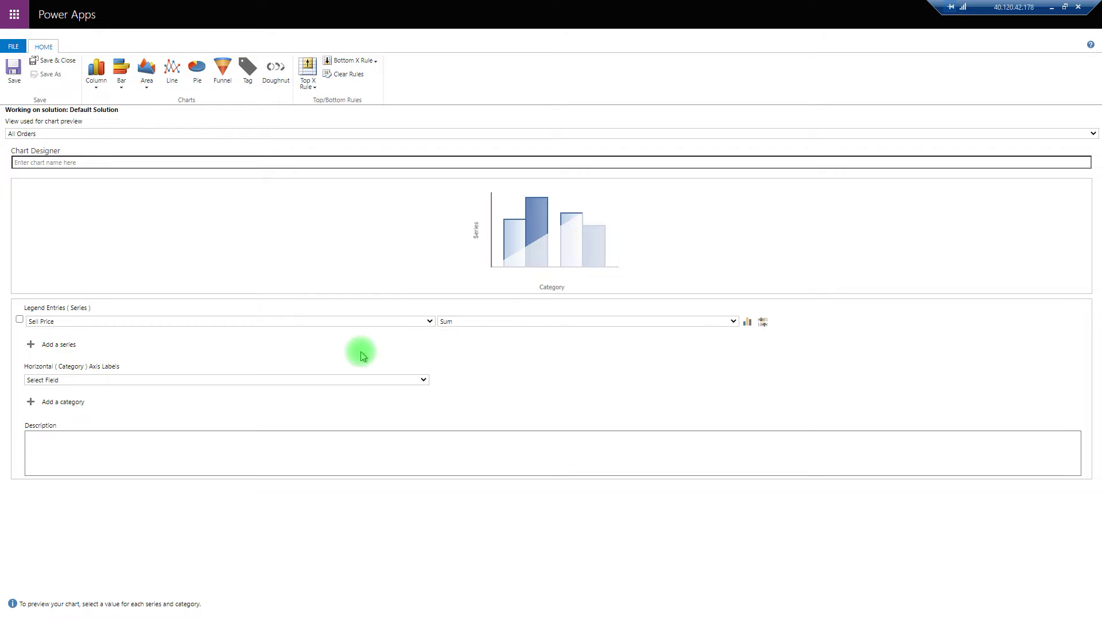
pyautogui.click(360, 380)
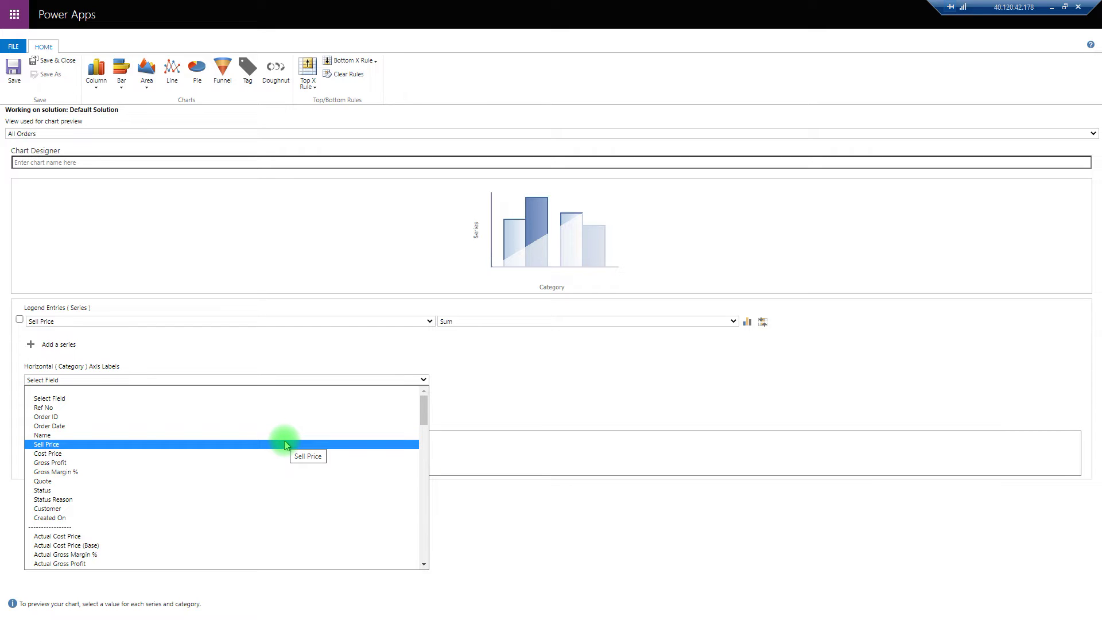
# - Group the chart's horizontal axis by Currency
pyautogui.write('cur')
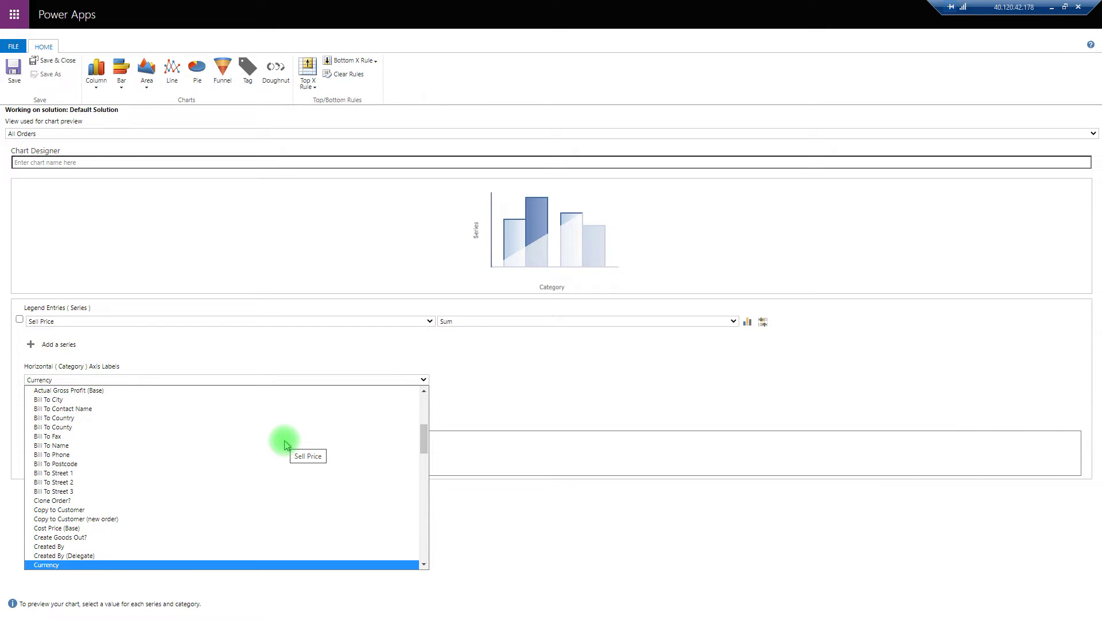
pyautogui.press('Return')
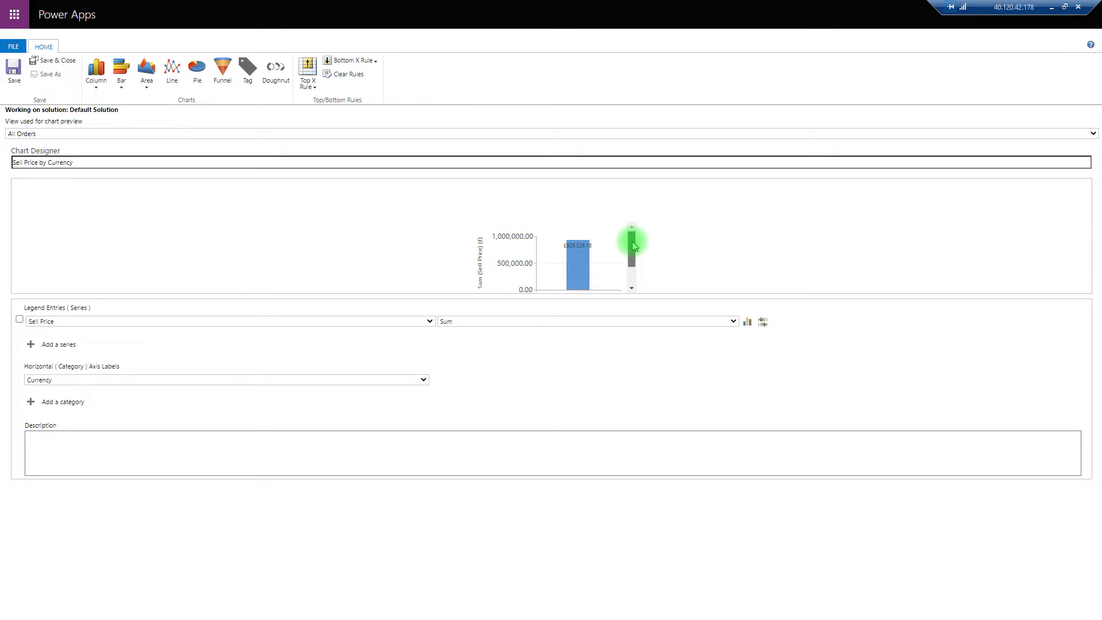
pyautogui.moveTo(631, 242); pyautogui.dragTo(89, 171)
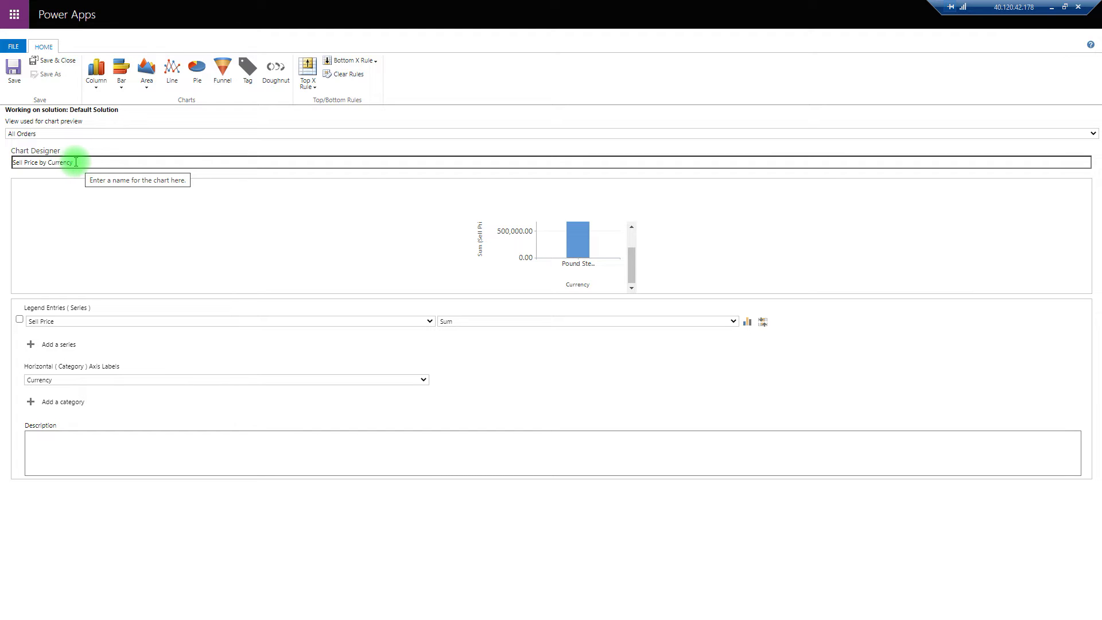
# - Rename the chart to 'Sell Price - Col' and save it
pyautogui.click(84, 162)
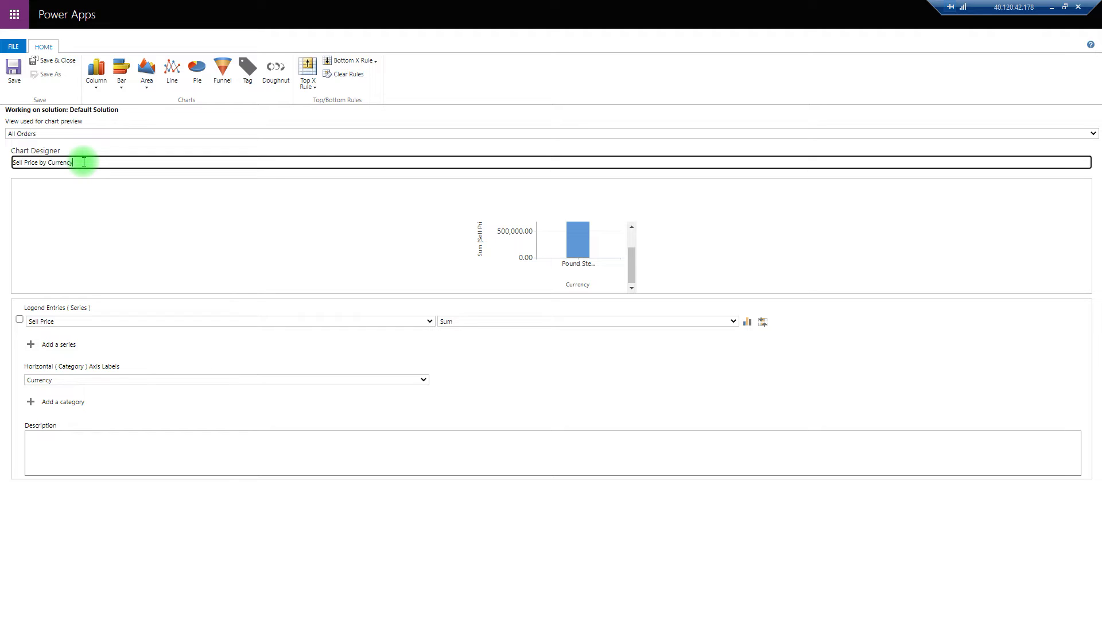
pyautogui.hotkey('ctrl', 'shift', 'Left')
pyautogui.hotkey('ctrl', 'shift', 'Left')
pyautogui.write('- Co')
pyautogui.click(53, 62)
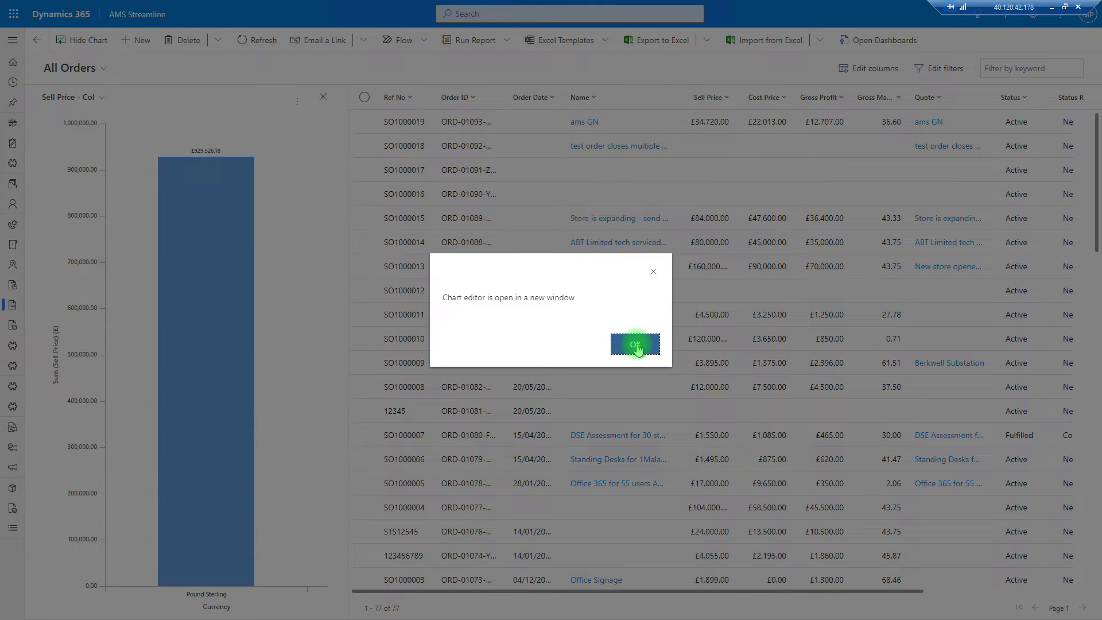
# - Dismiss the chart editor notice and start a second new All Orders chart
pyautogui.click(636, 345)
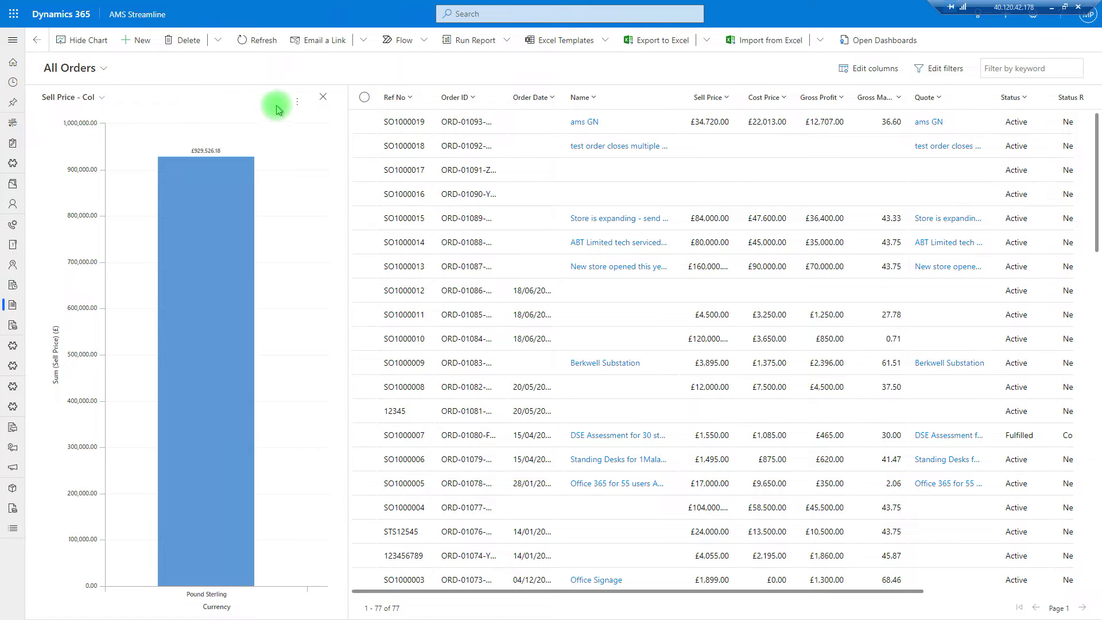
pyautogui.click(297, 102)
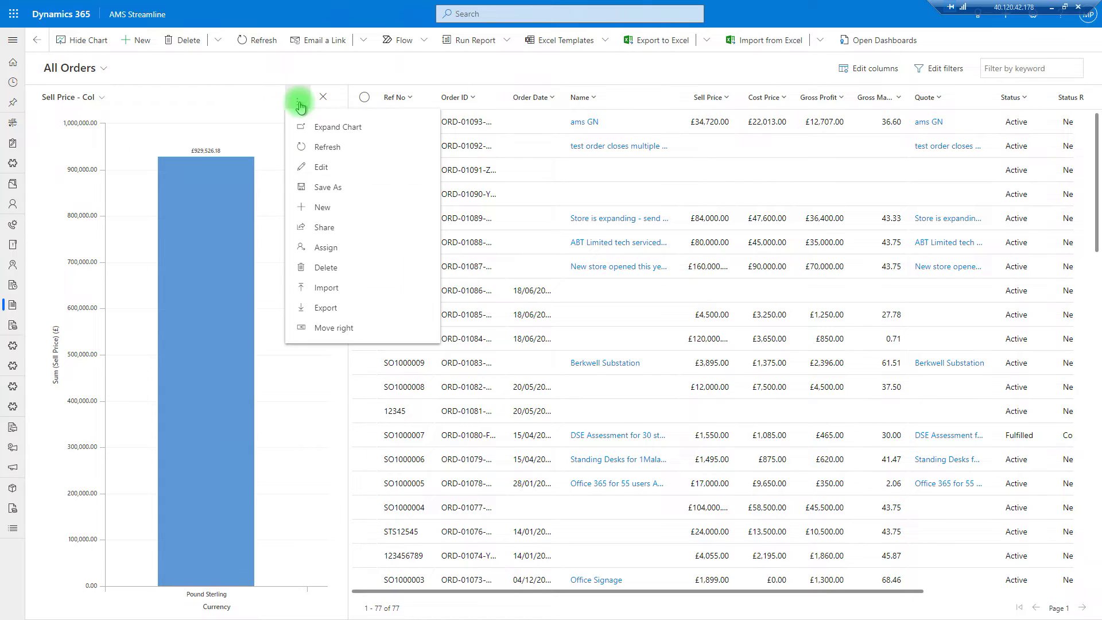
pyautogui.click(317, 211)
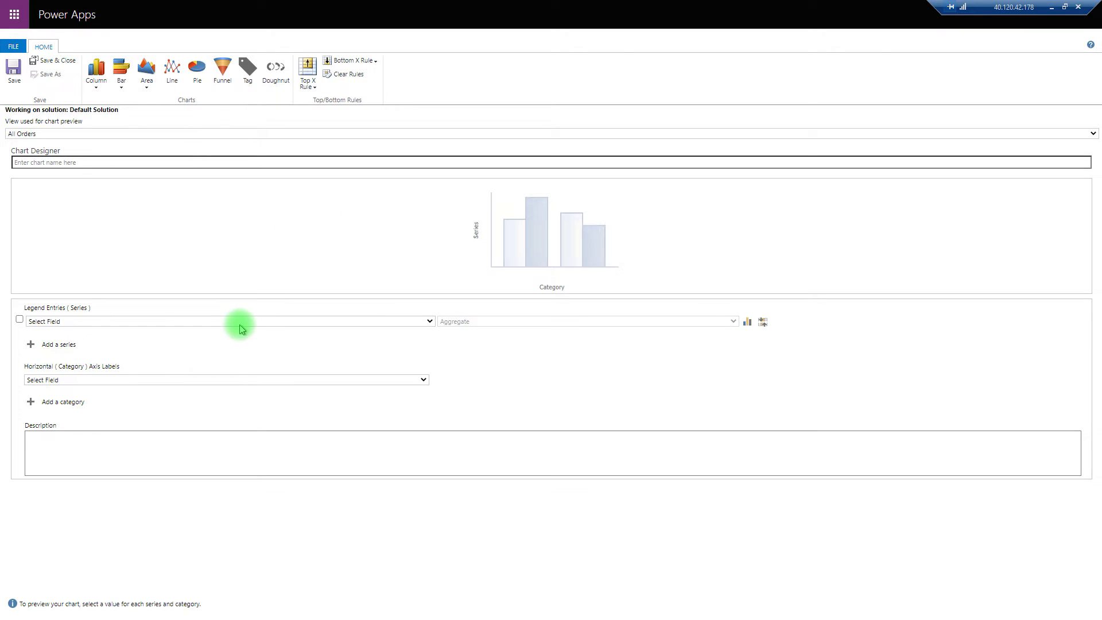
# - Chart a count of Name grouped by Currency
pyautogui.click(243, 322)
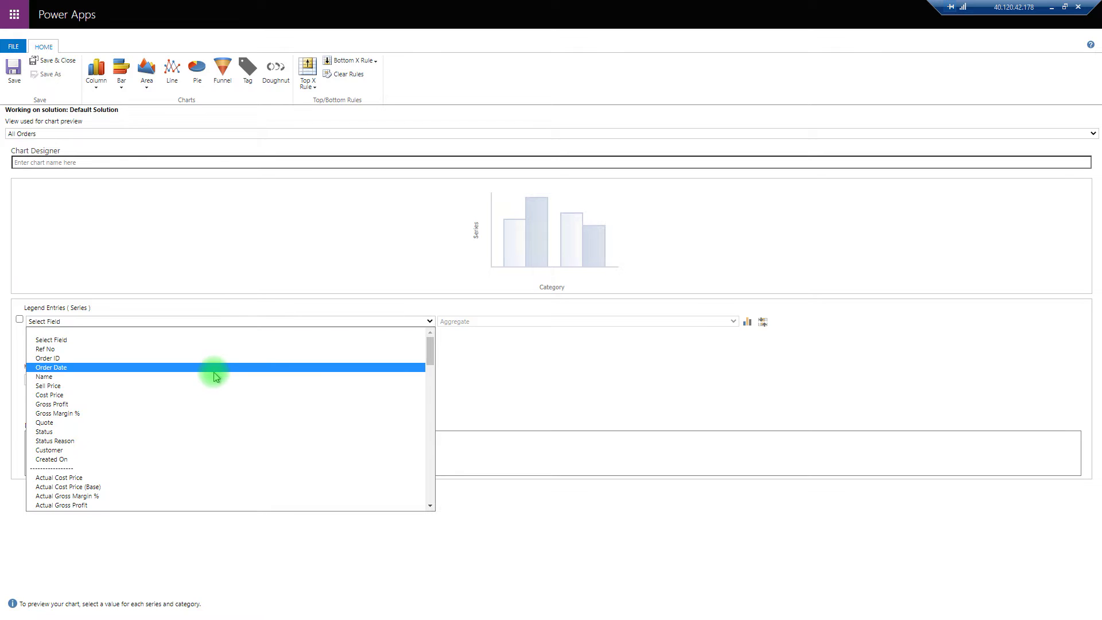
pyautogui.click(213, 377)
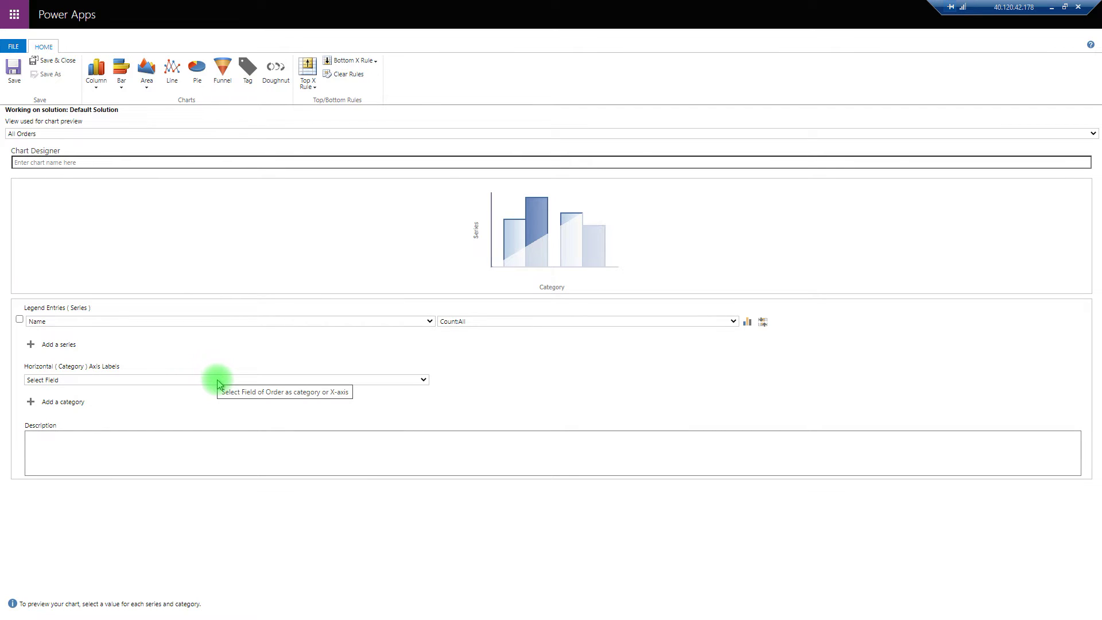
pyautogui.click(217, 382)
pyautogui.write('cur')
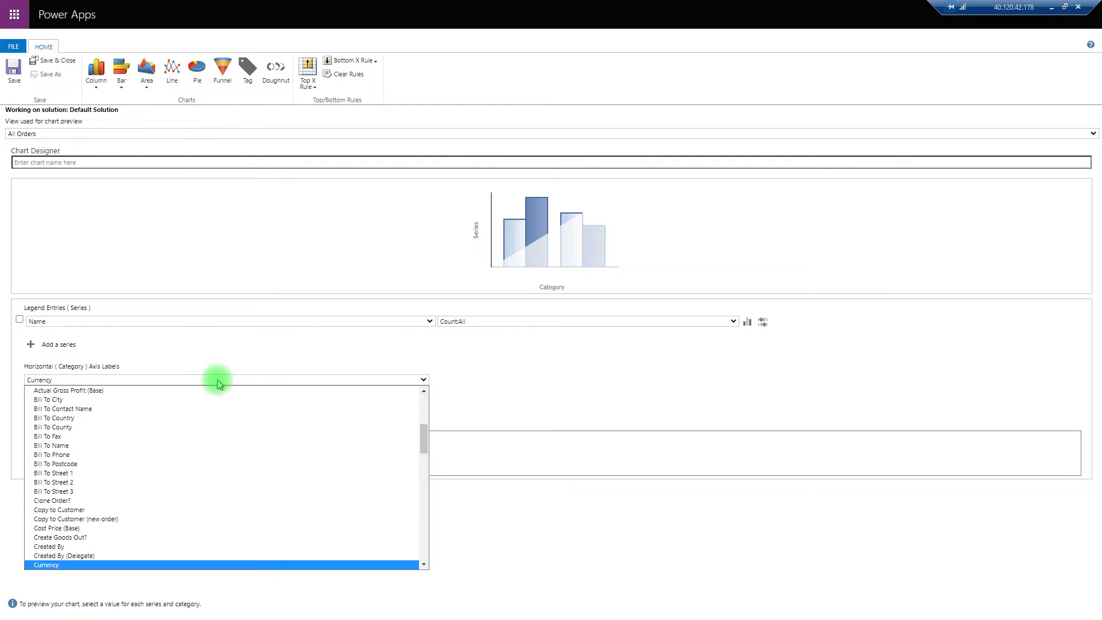
pyautogui.press('Return')
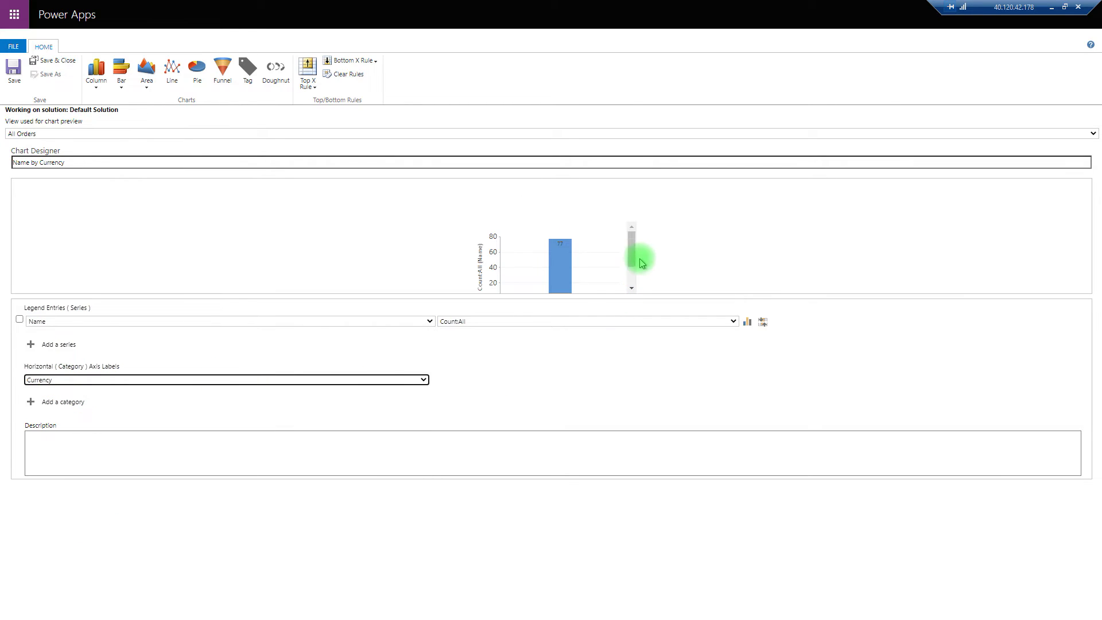
pyautogui.moveTo(634, 246); pyautogui.dragTo(631, 249)
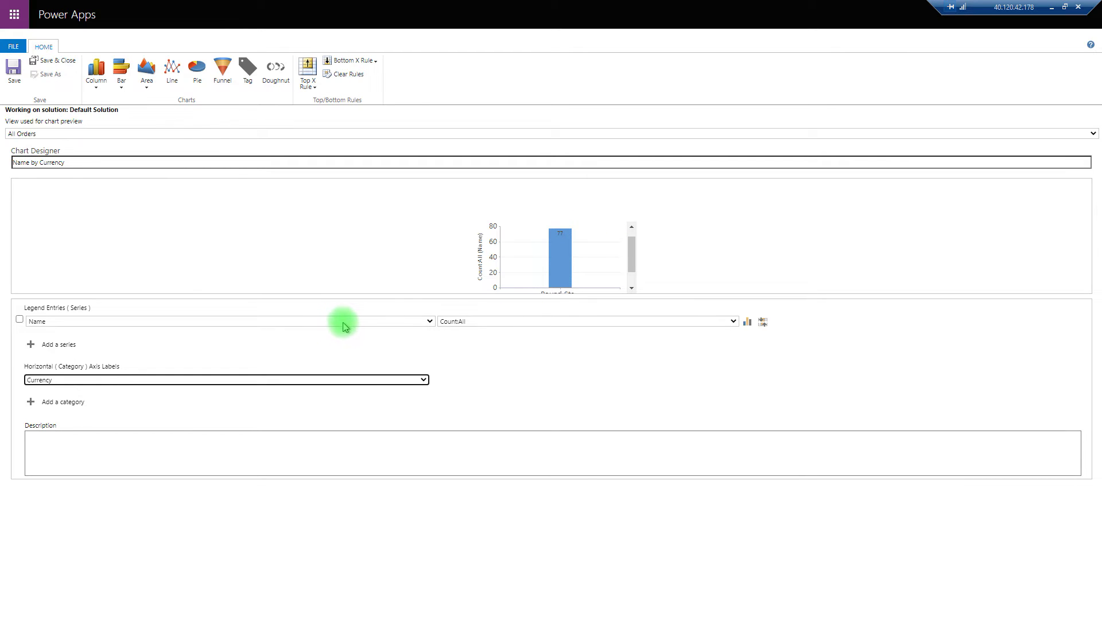
# - Switch the aggregate to Count:Non-empty, then back to Count:All
pyautogui.click(462, 320)
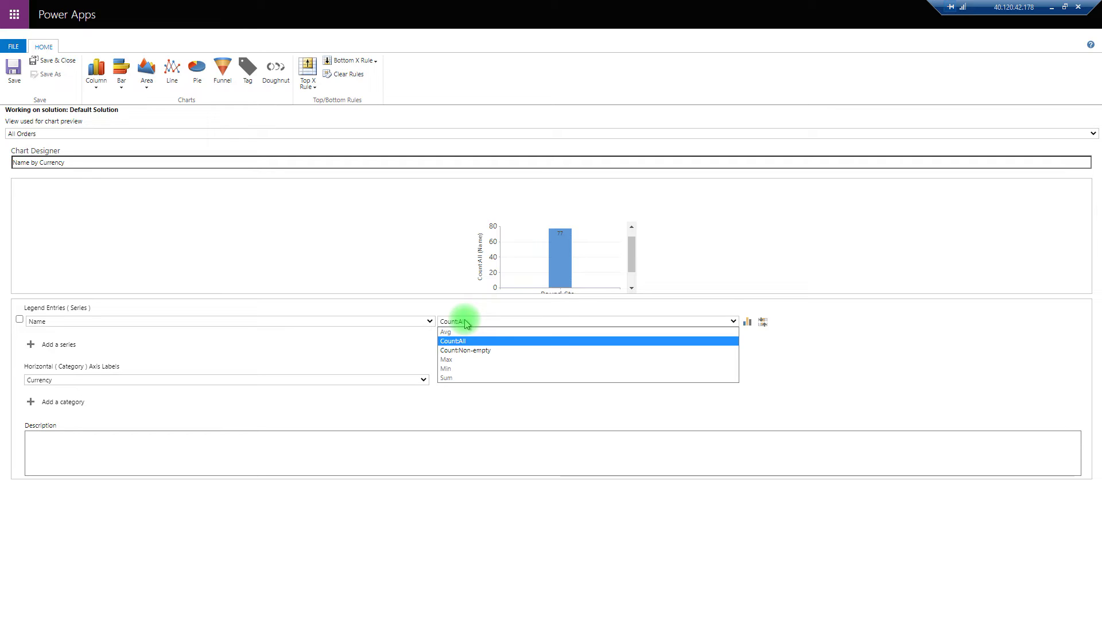
pyautogui.click(469, 351)
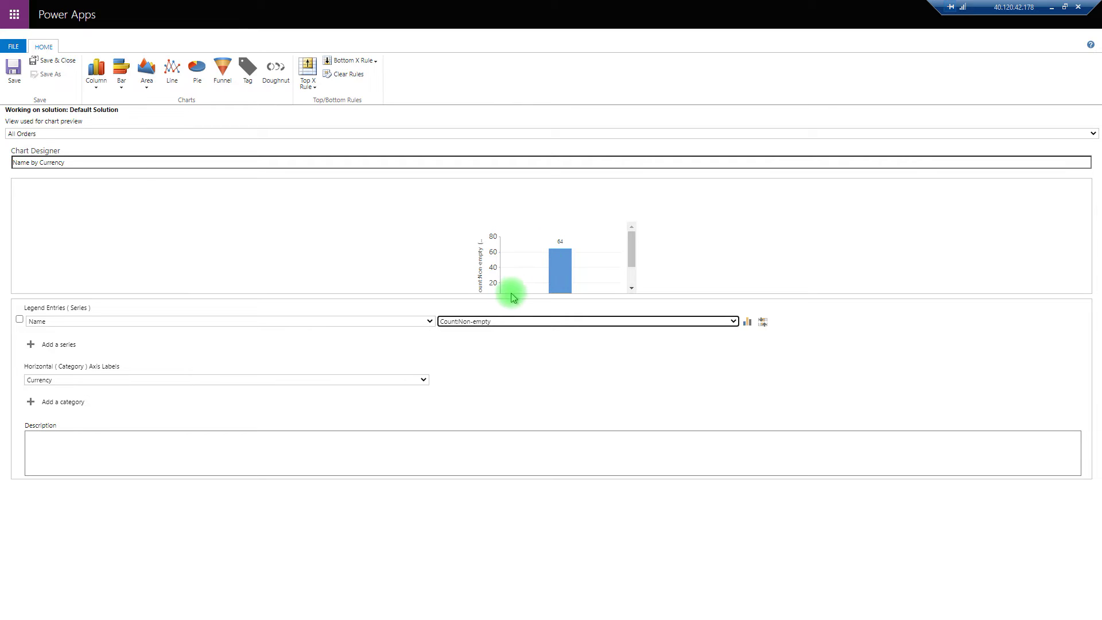
pyautogui.click(492, 321)
pyautogui.click(480, 341)
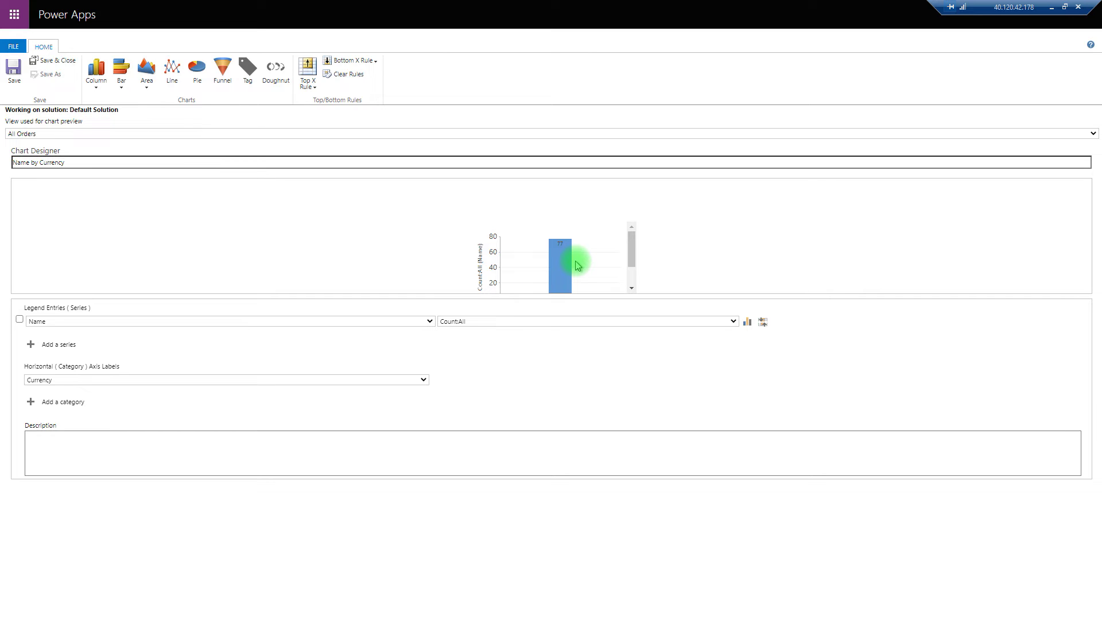
pyautogui.click(430, 322)
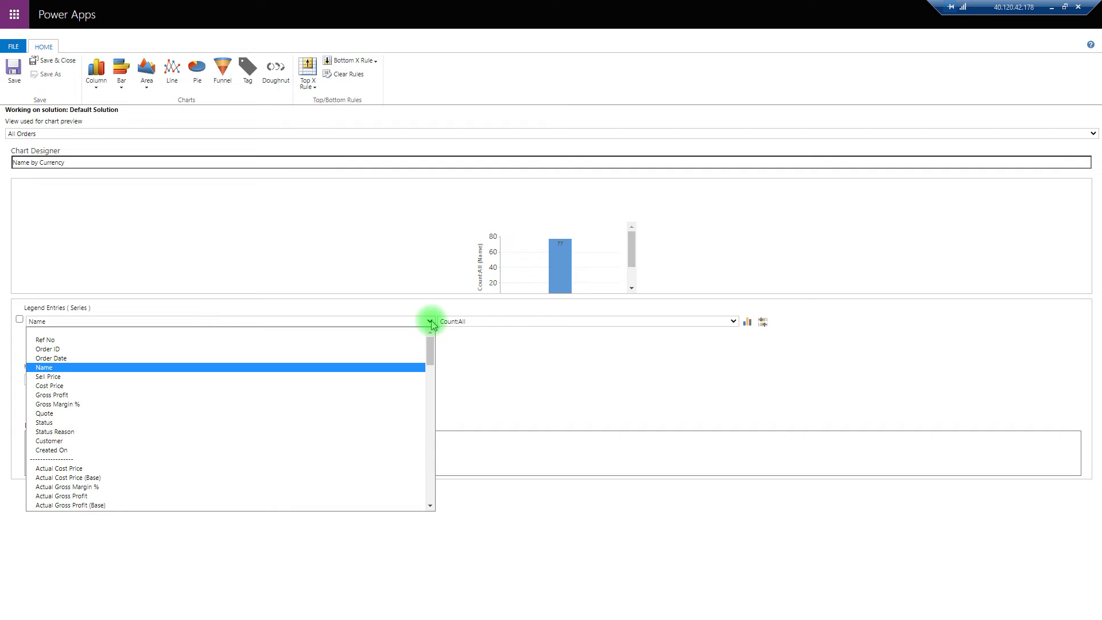
# - Chart summed Sell Price grouped by Customer
pyautogui.click(369, 376)
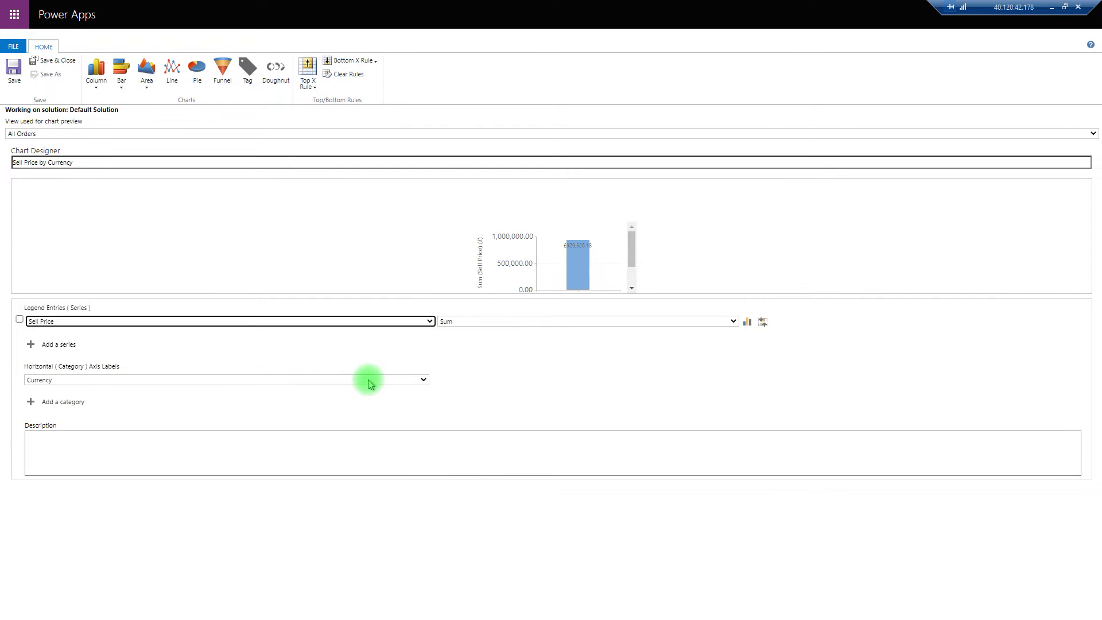
pyautogui.click(423, 380)
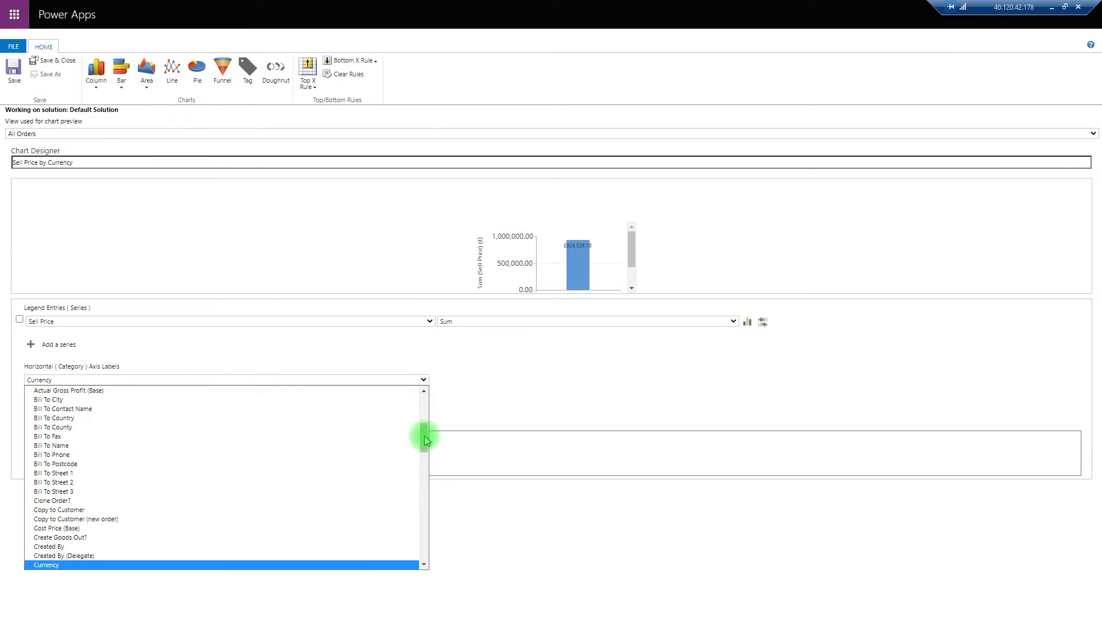
pyautogui.scroll(4, 425, 445)
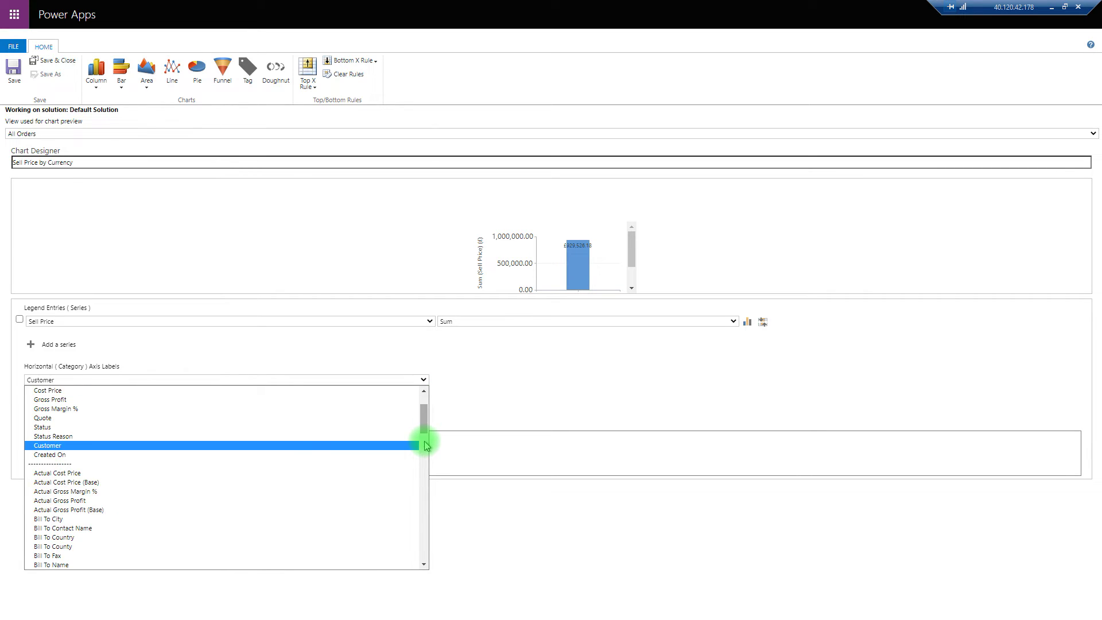
pyautogui.click(424, 445)
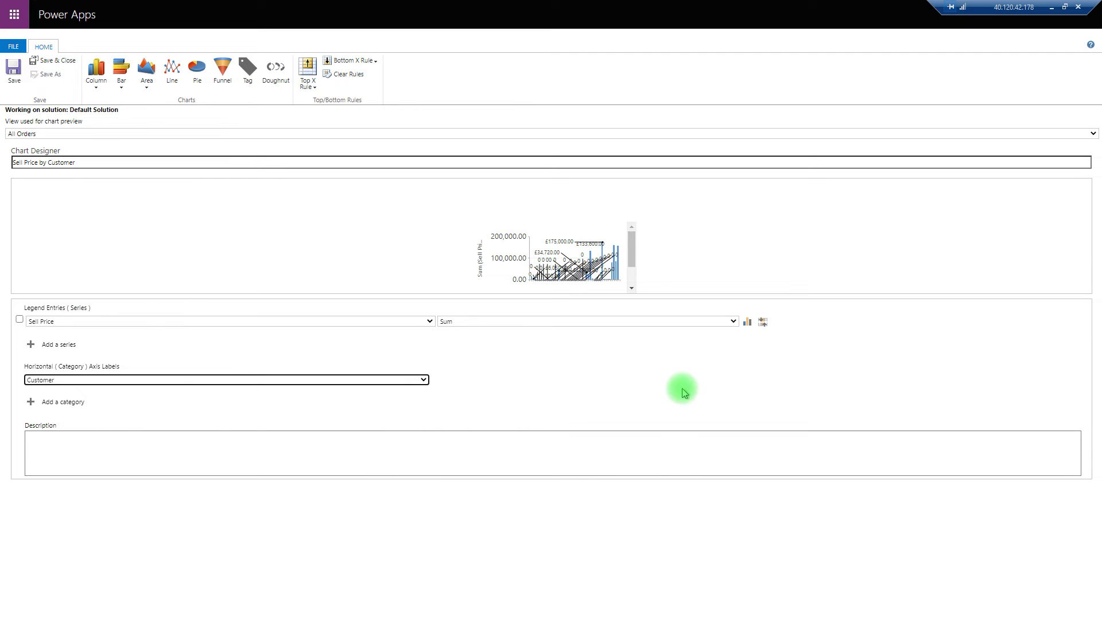
# - Make the series a plain horizontal bar chart limited to the Top 5 customers
pyautogui.click(748, 324)
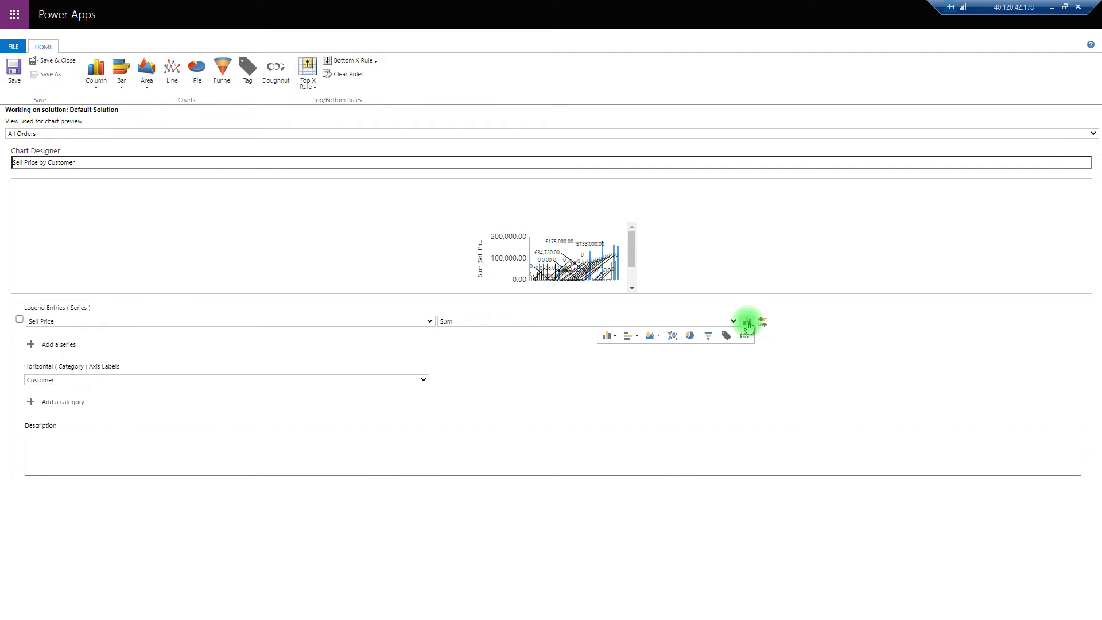
pyautogui.click(629, 336)
pyautogui.click(643, 361)
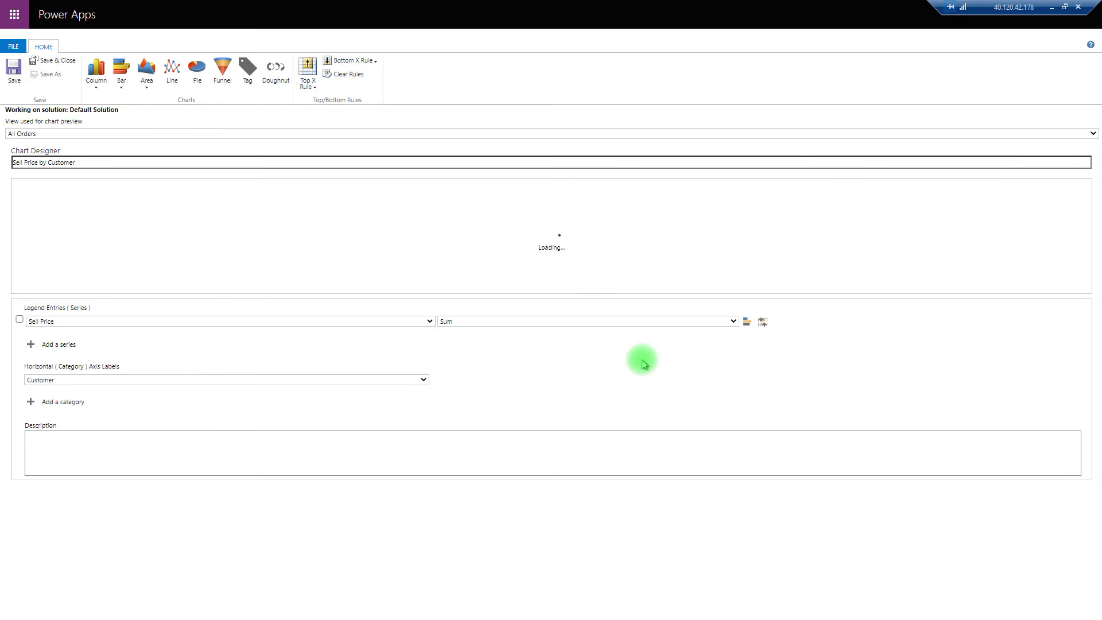
pyautogui.click(762, 325)
pyautogui.click(713, 338)
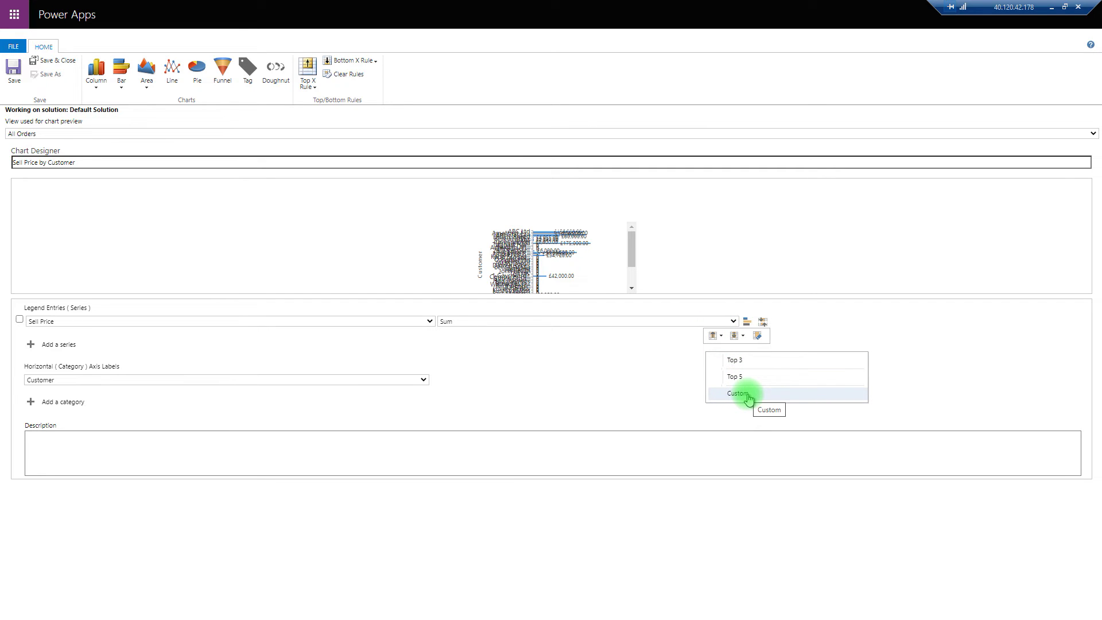
pyautogui.click(737, 375)
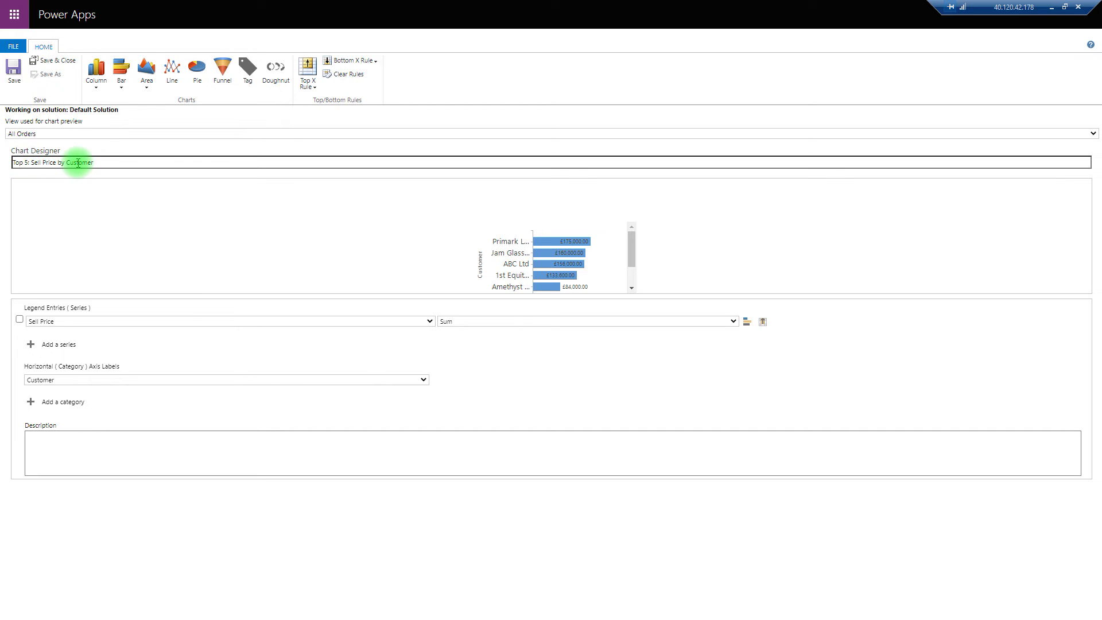
# - Rename the chart to 'Top 5 Customers - Bar' and save it
pyautogui.click(97, 162)
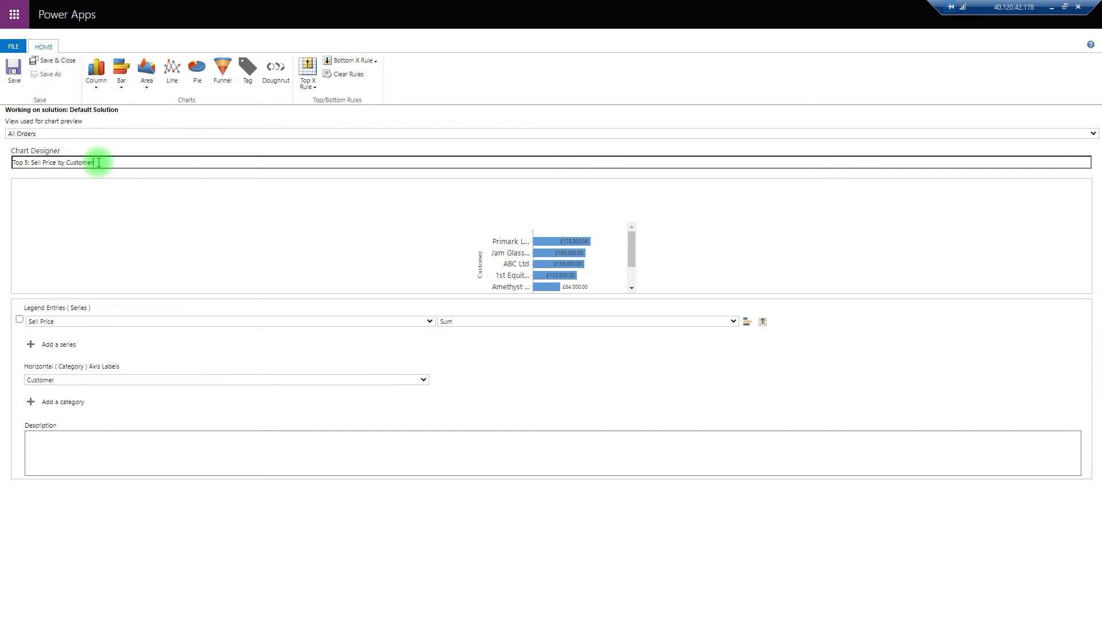
pyautogui.hotkey('ctrl', 'a')
pyautogui.press('Home')
pyautogui.hotkey('ctrl', 'Right')
pyautogui.hotkey('ctrl', 'Right')
pyautogui.hotkey('ctrl', 'shift', 'Right')
pyautogui.hotkey('ctrl', 'shift', 'Right')
pyautogui.hotkey('ctrl', 'shift', 'Right')
pyautogui.press('End')
pyautogui.write('s -')
pyautogui.click(55, 61)
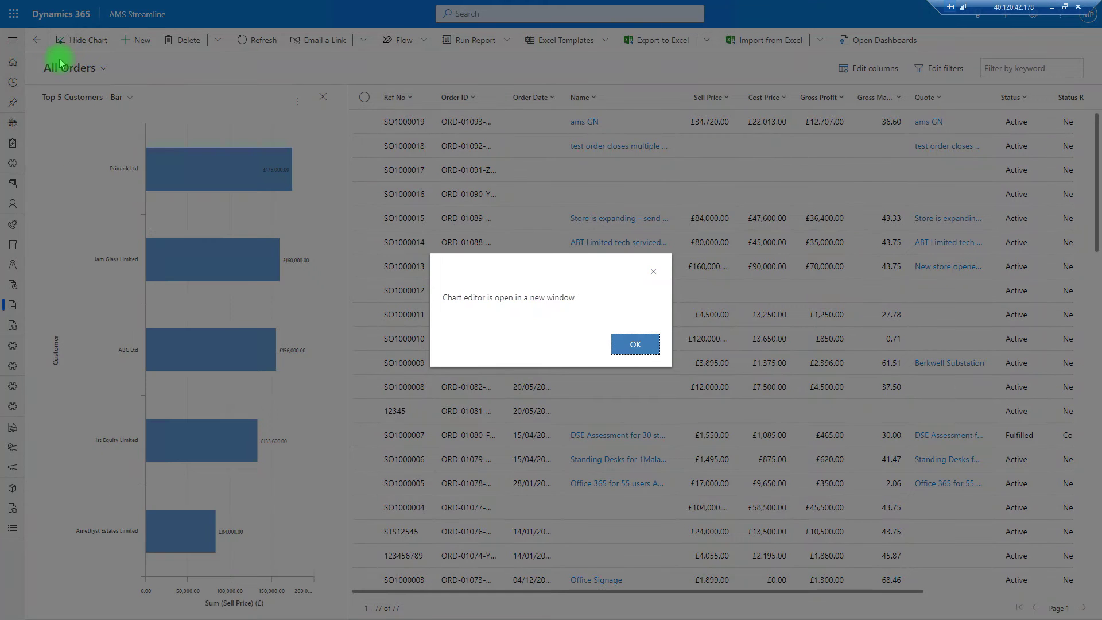
# - Dismiss the chart editor message and check the chart list, keeping Top 5 Customers - Bar shown
pyautogui.click(631, 344)
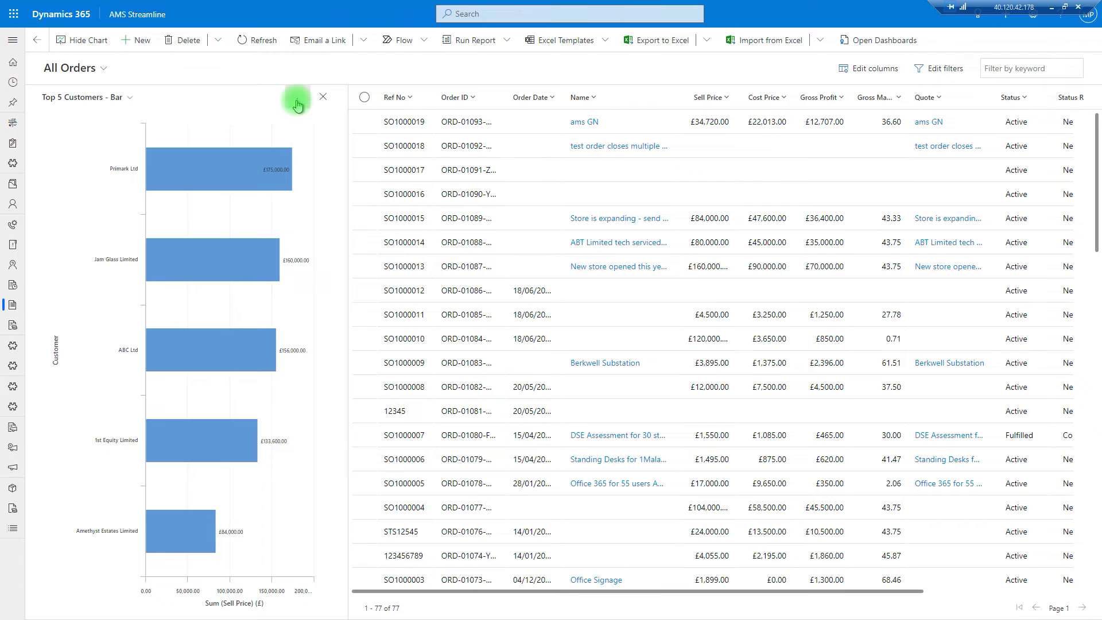
pyautogui.click(127, 99)
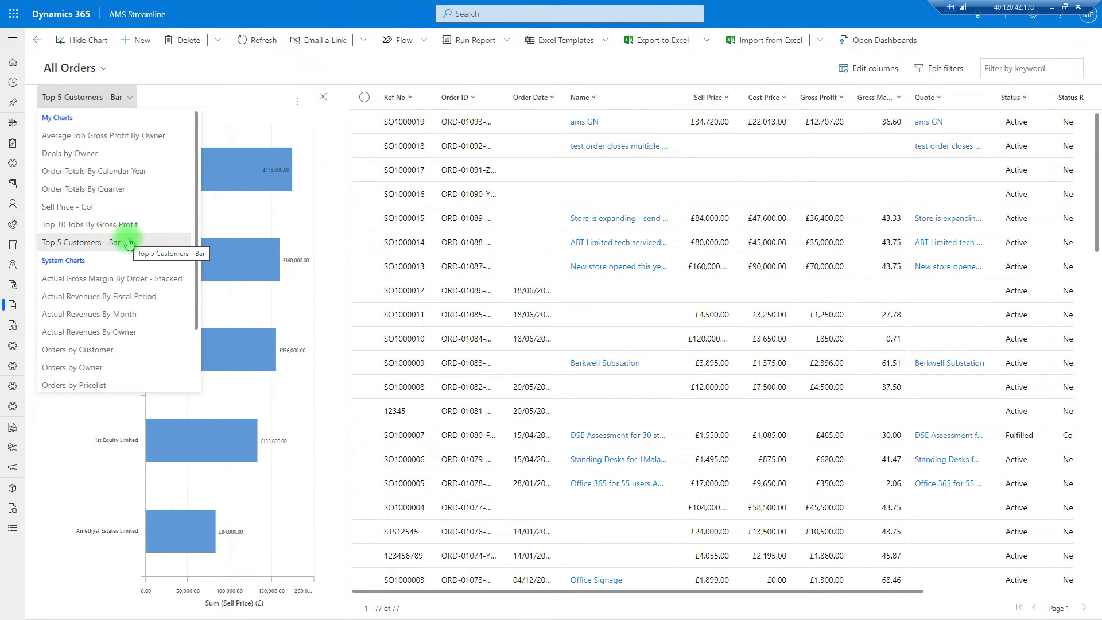
pyautogui.click(291, 71)
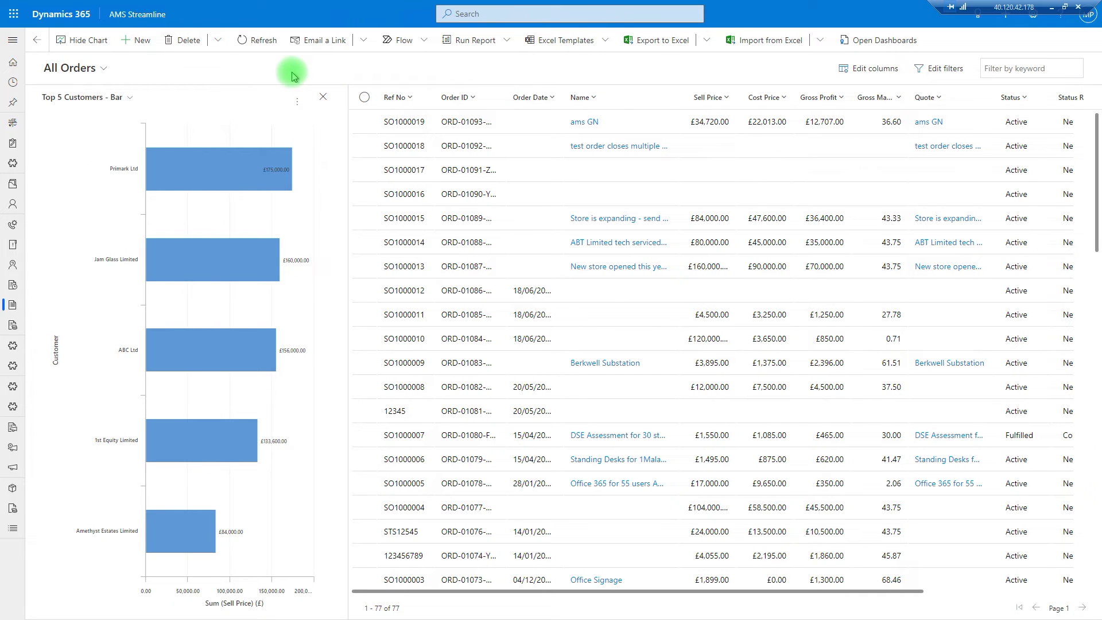
# - Start a new chart plotting summed Sell Price as a line
pyautogui.click(296, 101)
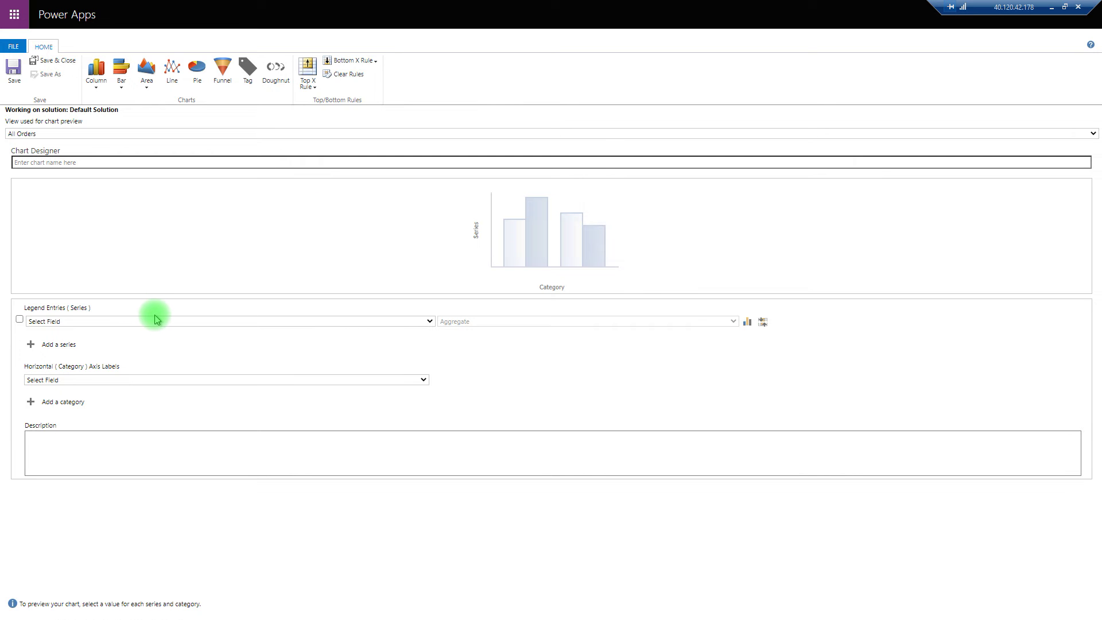
pyautogui.click(154, 321)
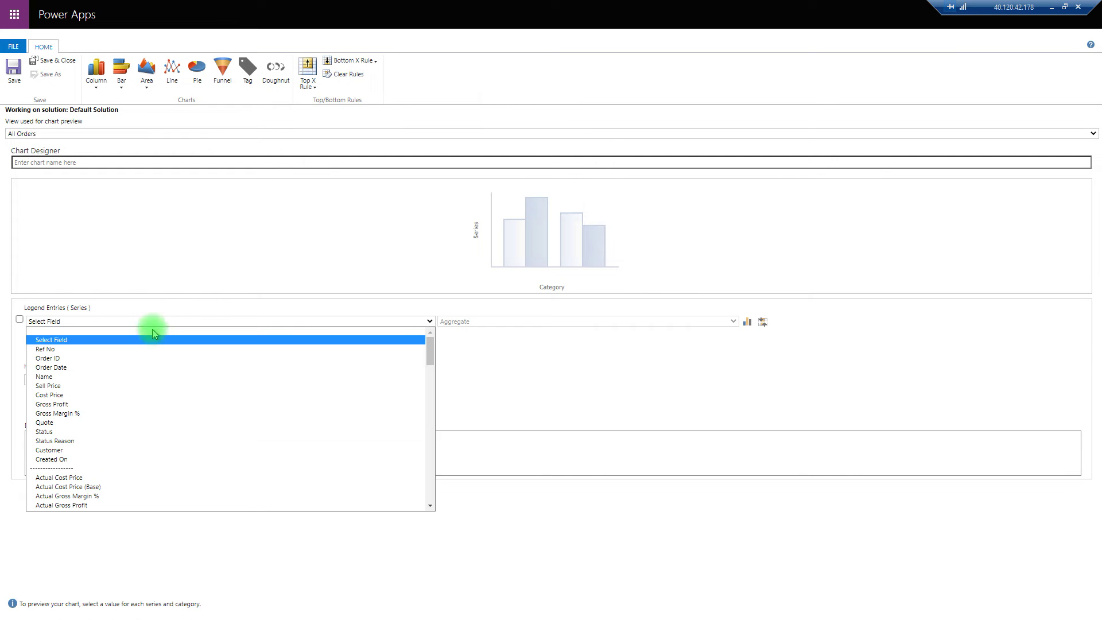
pyautogui.click(131, 385)
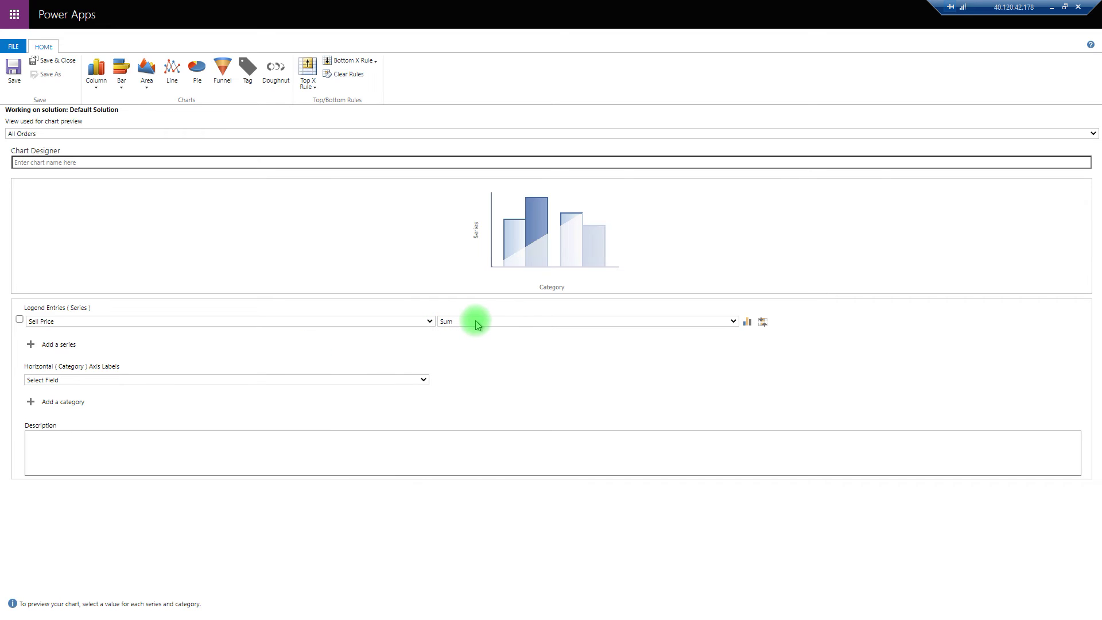
pyautogui.click(747, 323)
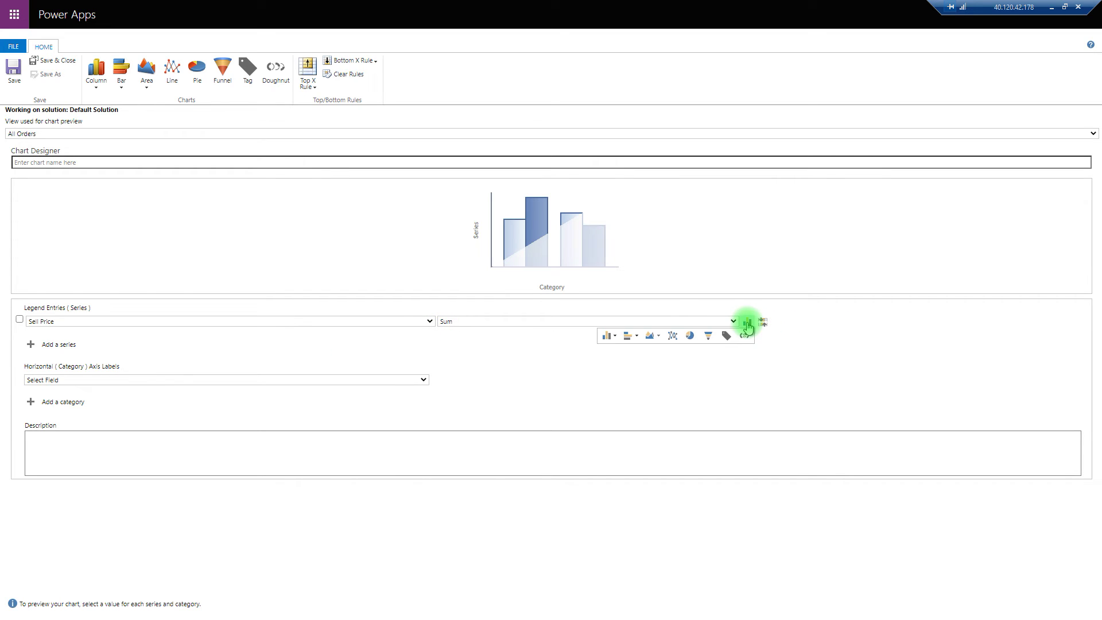
pyautogui.click(672, 335)
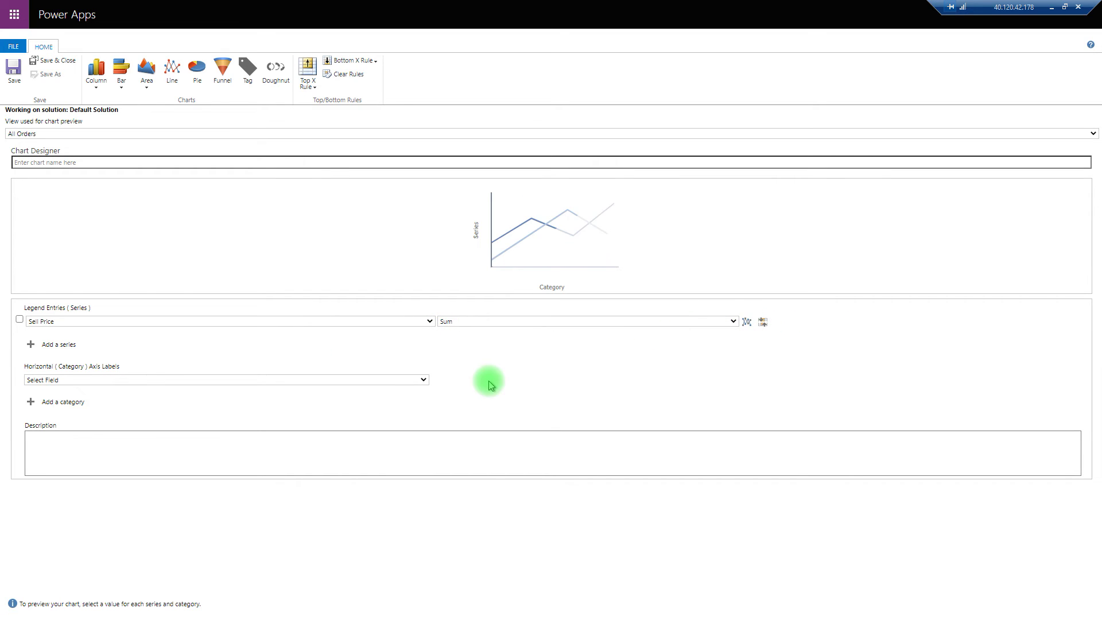
# - Put Order Date grouped by Month on the horizontal axis
pyautogui.click(419, 380)
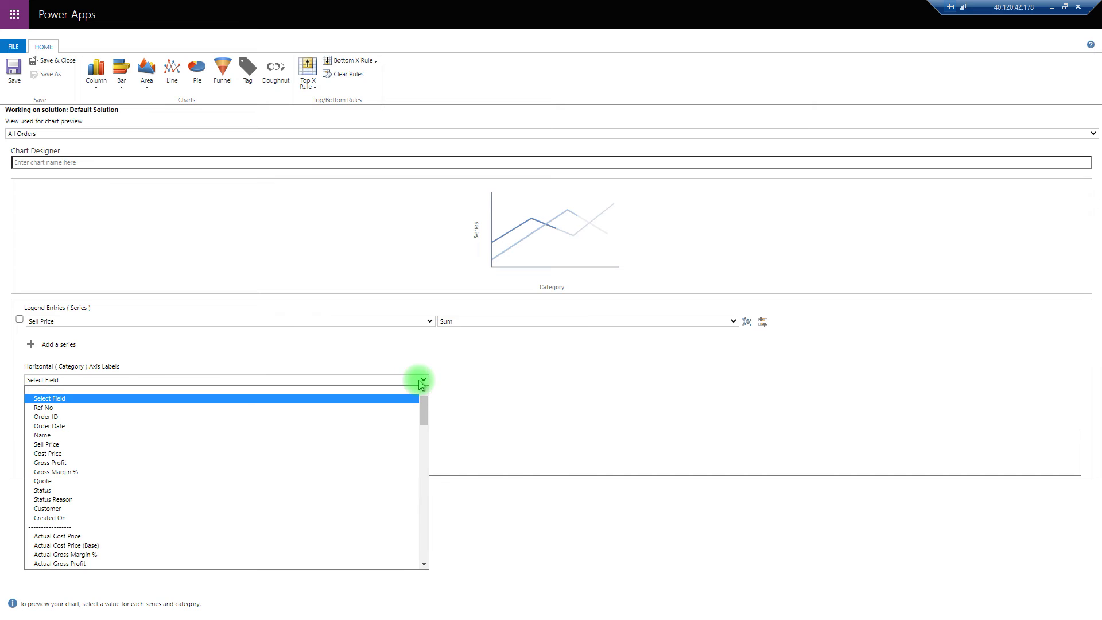
pyautogui.click(351, 426)
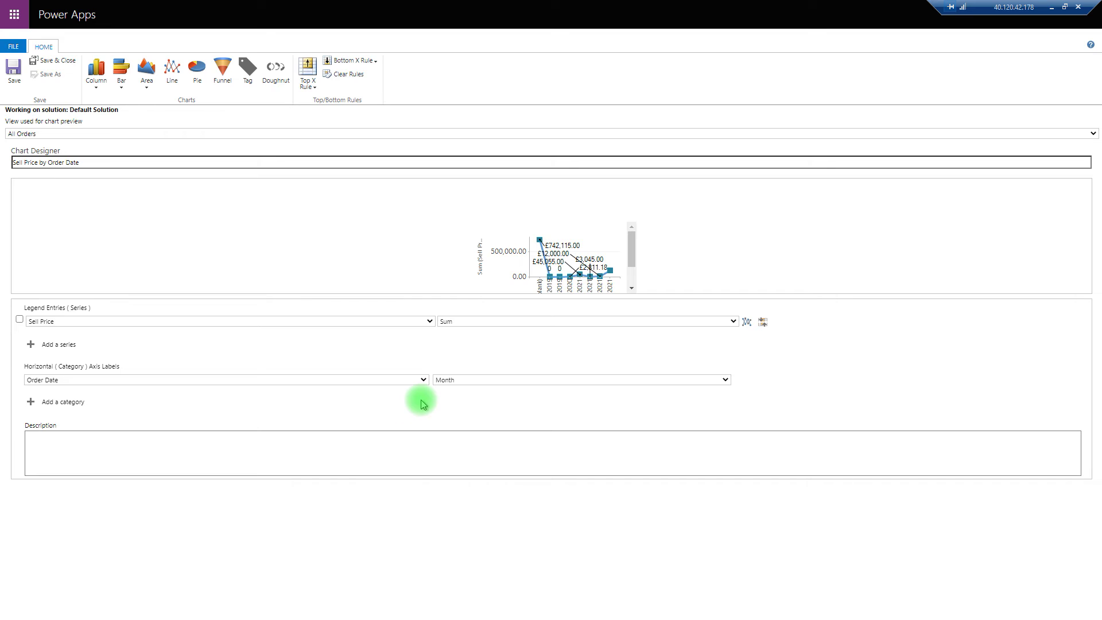
pyautogui.click(453, 379)
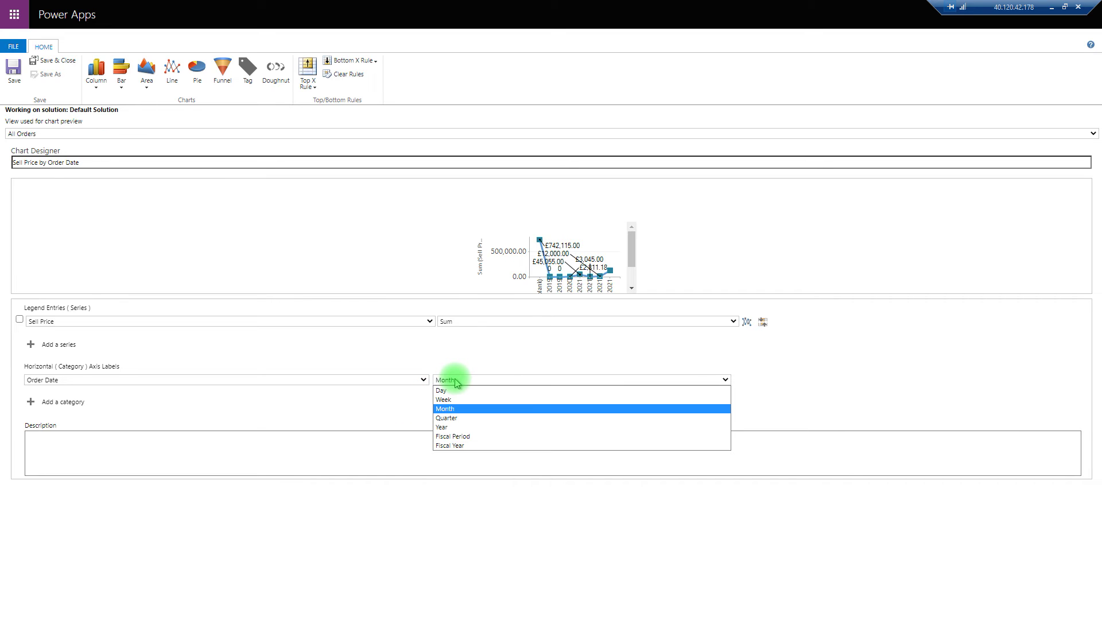
pyautogui.click(464, 409)
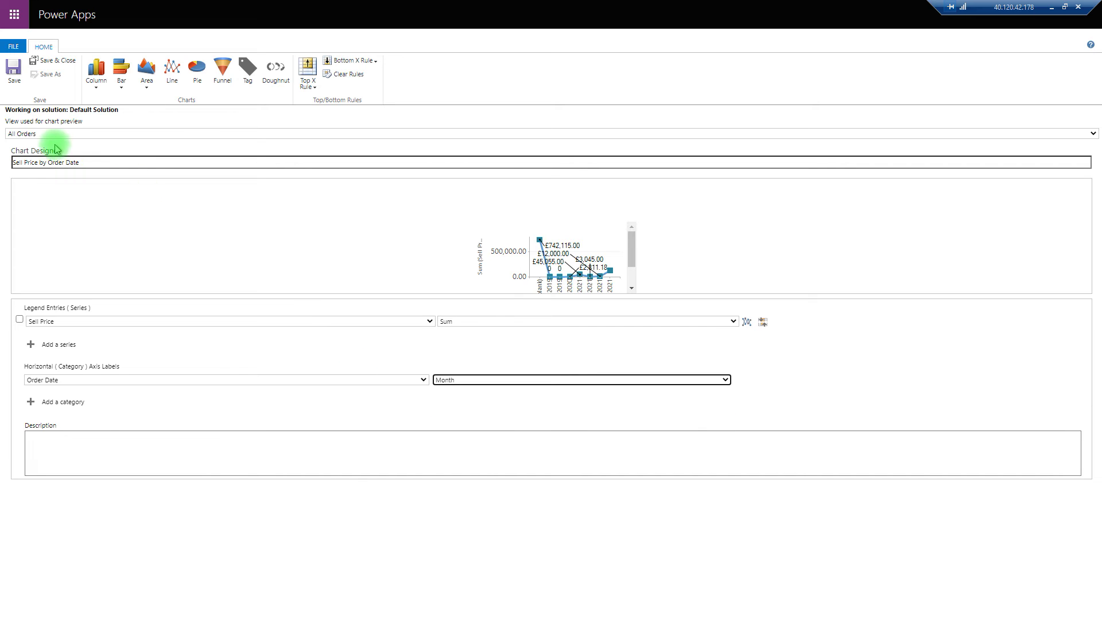
# - Rename the chart to 'Monthly Sales - Line' and save it
pyautogui.moveTo(80, 163); pyautogui.dragTo(6, 162)
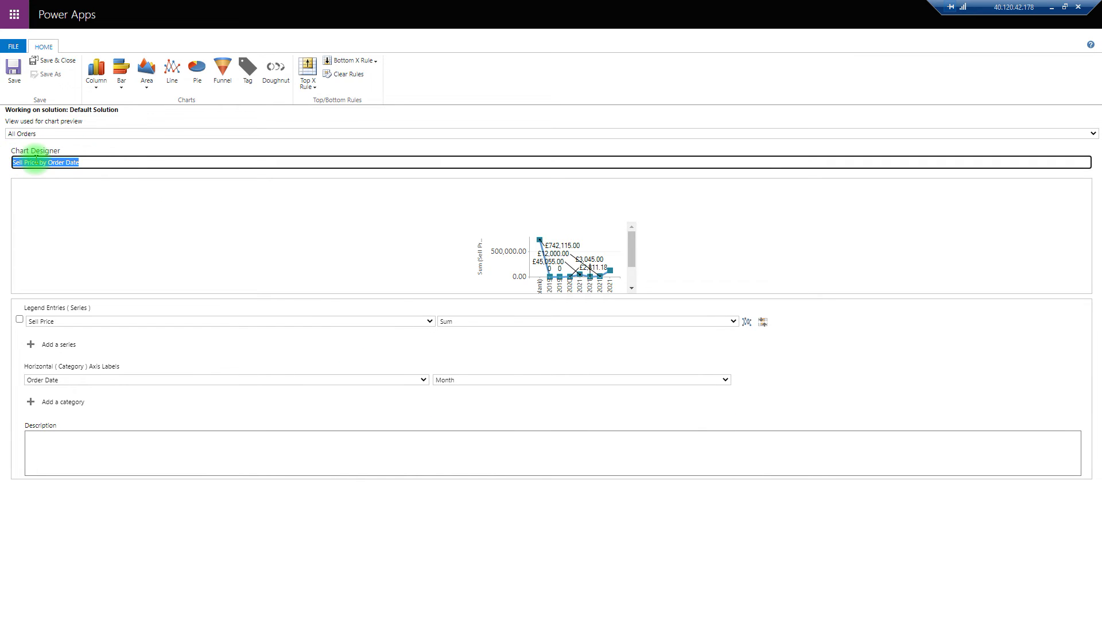
pyautogui.write('Monthly Sales - Line')
pyautogui.click(50, 62)
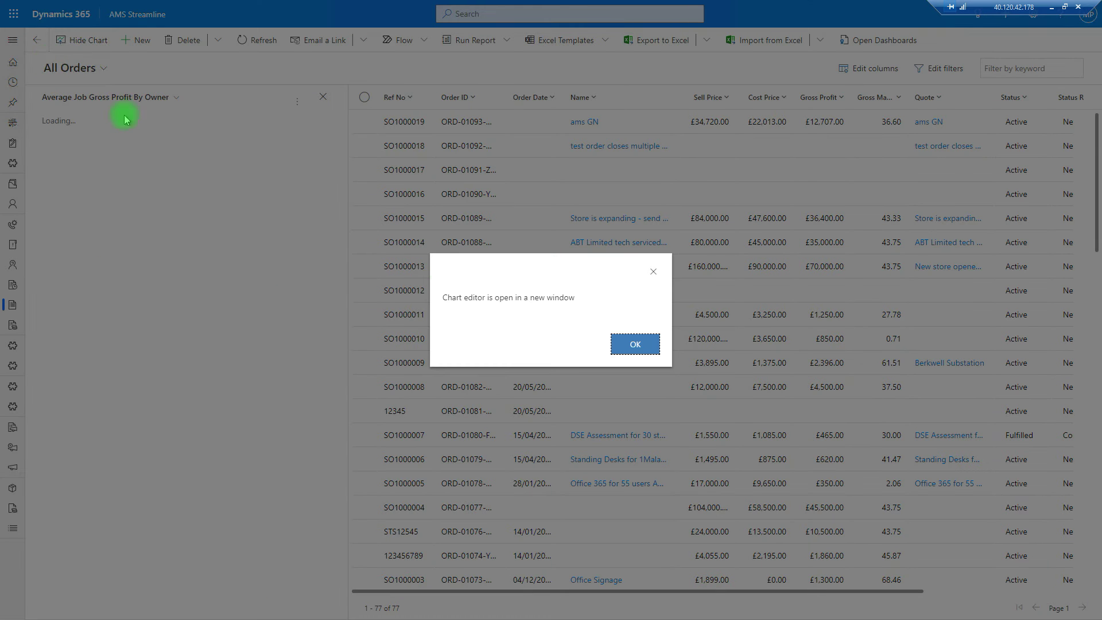
# - Drill into the Jun 2021 point of Monthly Sales - Line, then clear the drill-down
pyautogui.click(635, 347)
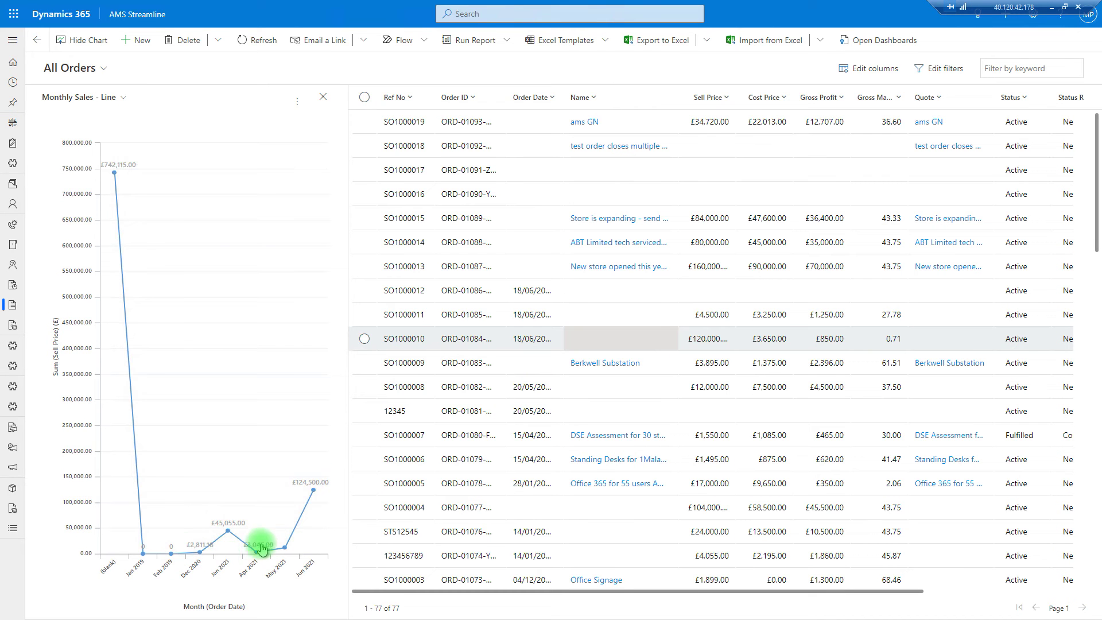
pyautogui.moveTo(315, 493)
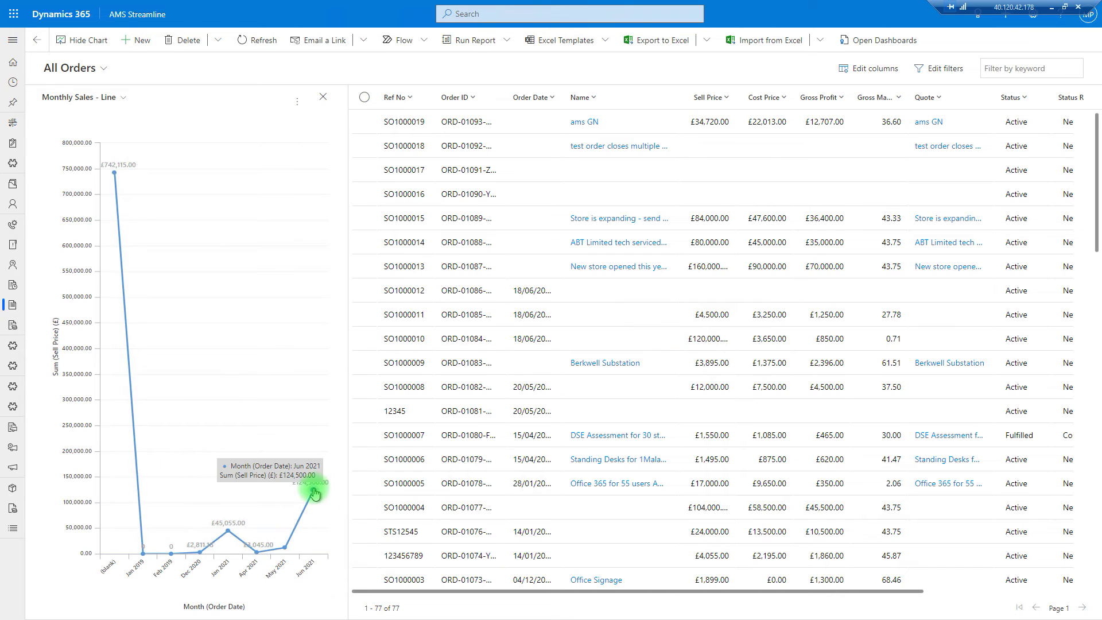
pyautogui.click(313, 491)
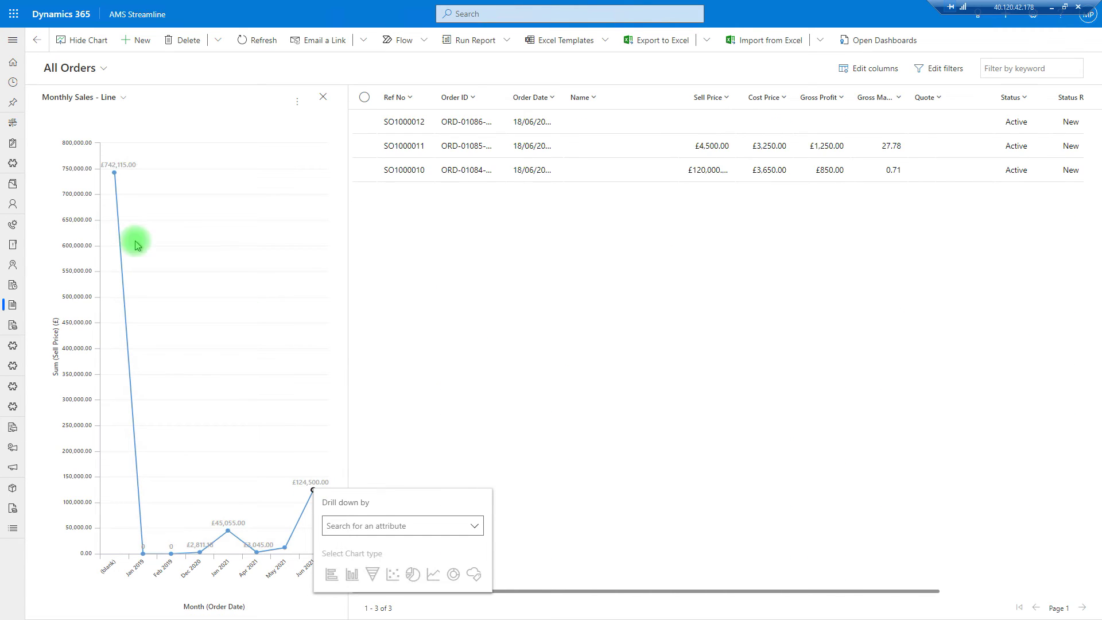
pyautogui.click(38, 198)
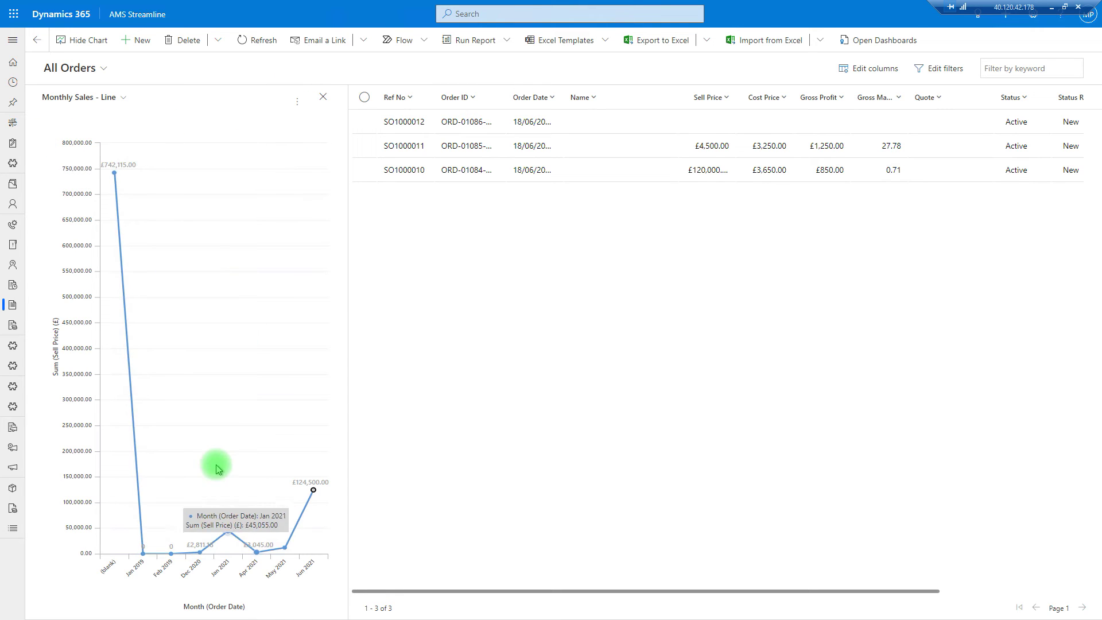
pyautogui.click(44, 526)
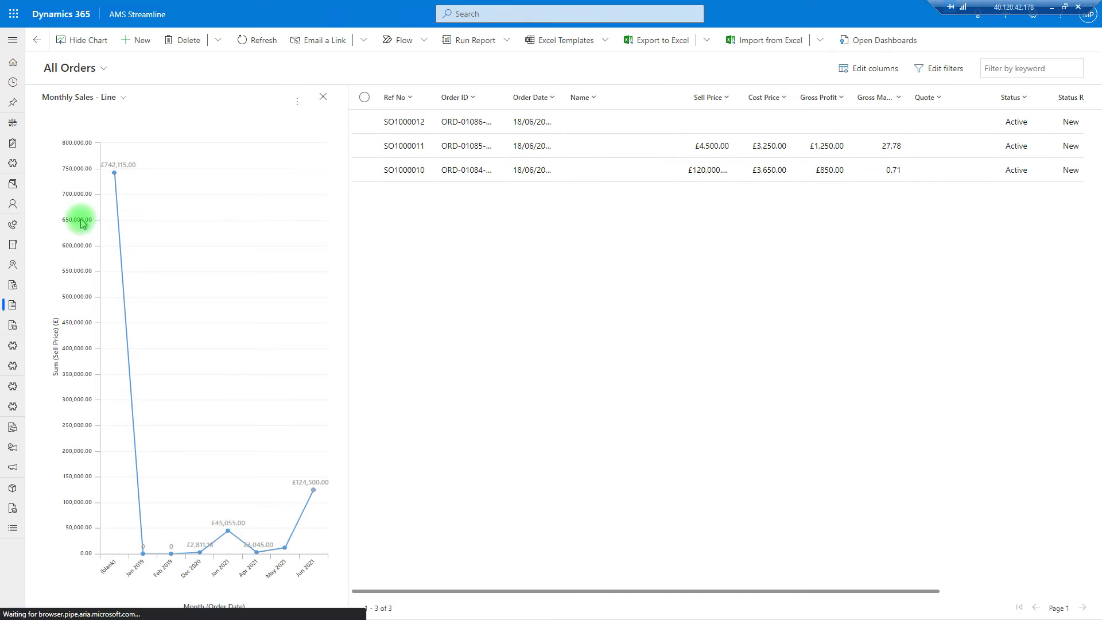
pyautogui.click(297, 103)
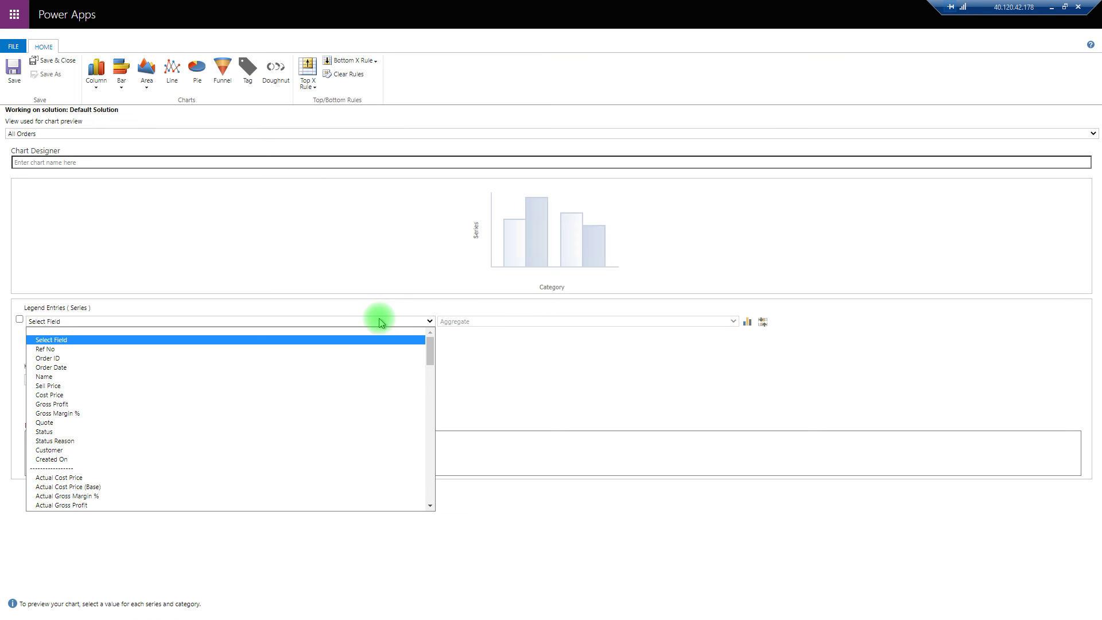
# - Plot summed Sell Price as a line by Order Date grouped by Year
pyautogui.click(304, 388)
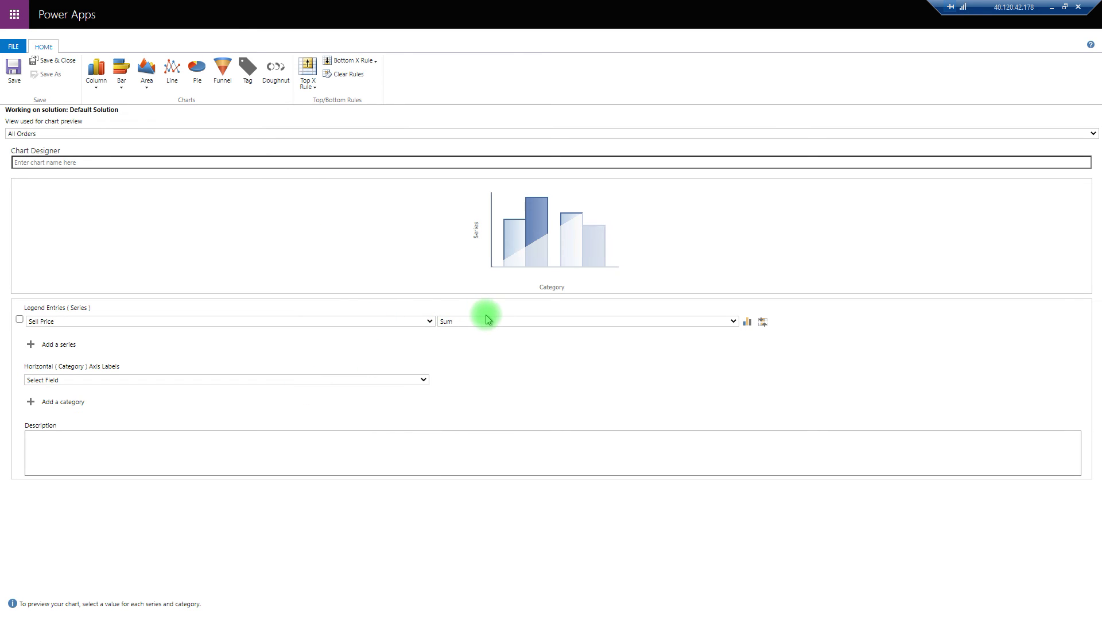
pyautogui.click(752, 324)
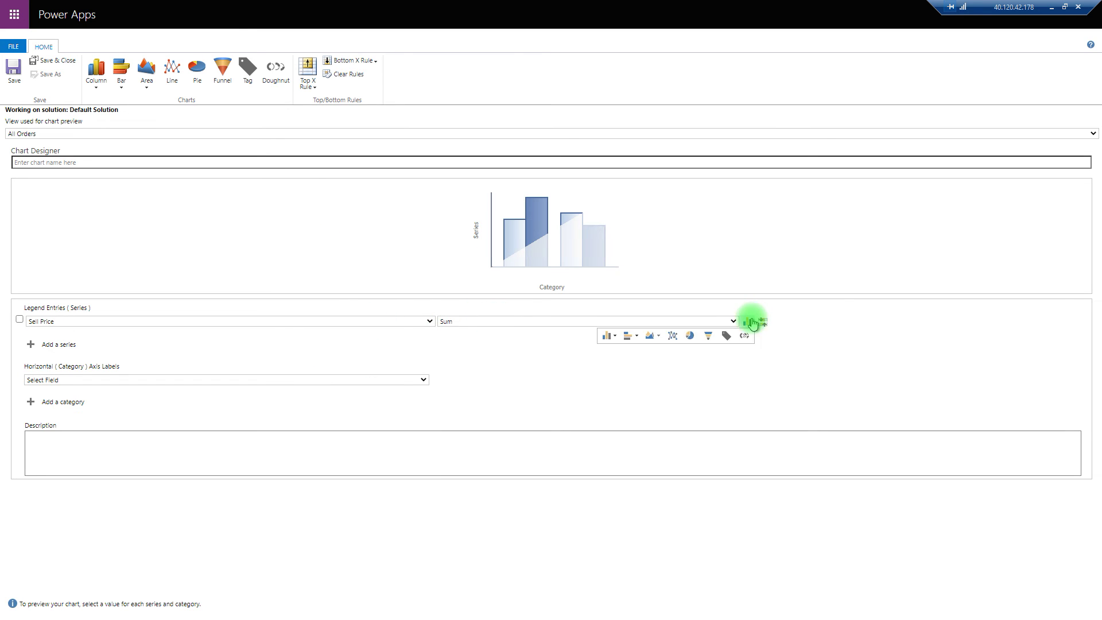
pyautogui.click(672, 335)
pyautogui.click(424, 381)
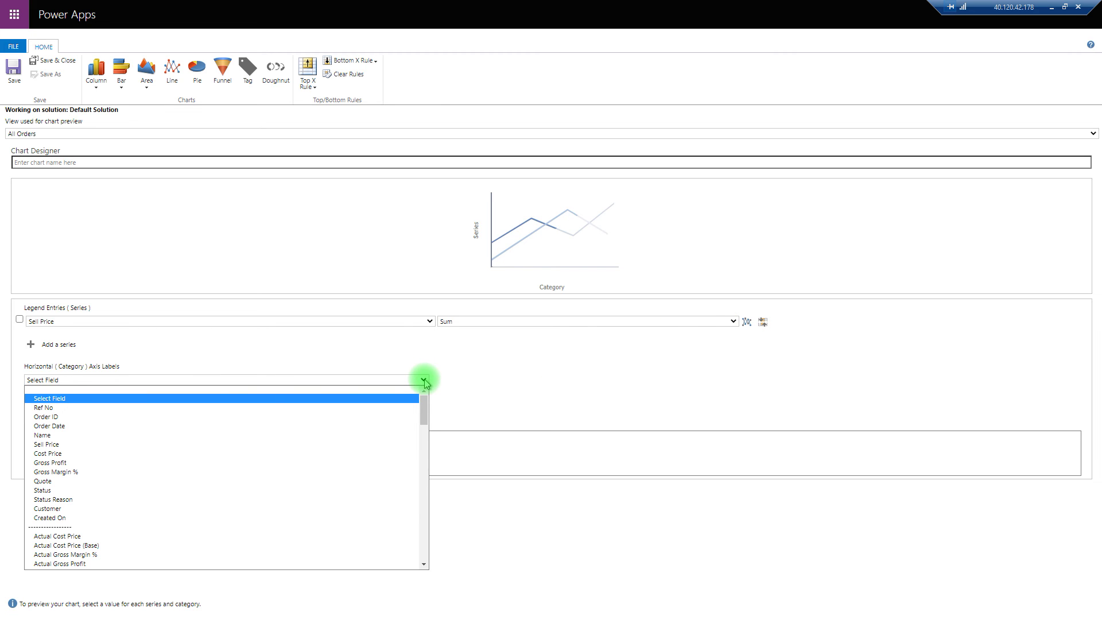
pyautogui.click(320, 426)
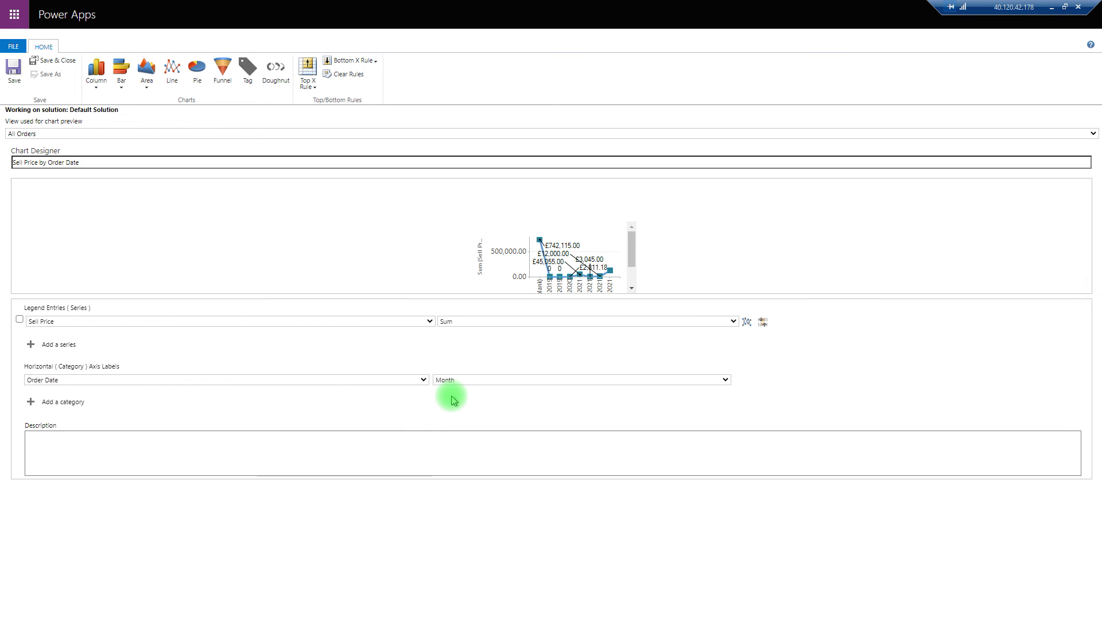
pyautogui.click(462, 380)
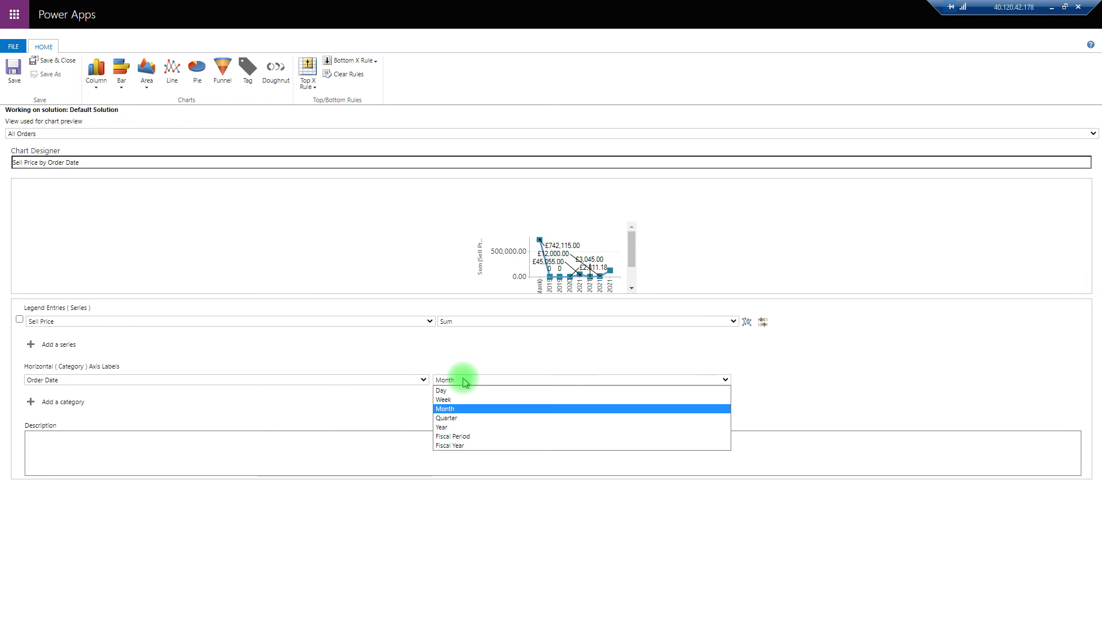
pyautogui.click(455, 427)
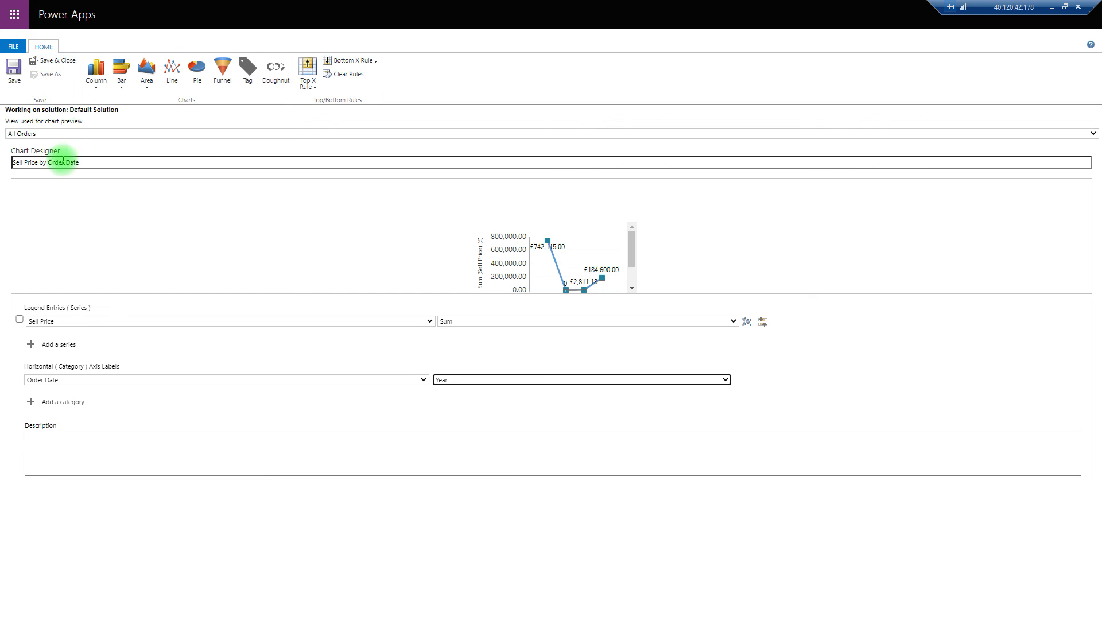
# - Name the chart 'Annual Sales - Line' and save it
pyautogui.click(97, 162)
pyautogui.hotkey('ctrl', 'a')
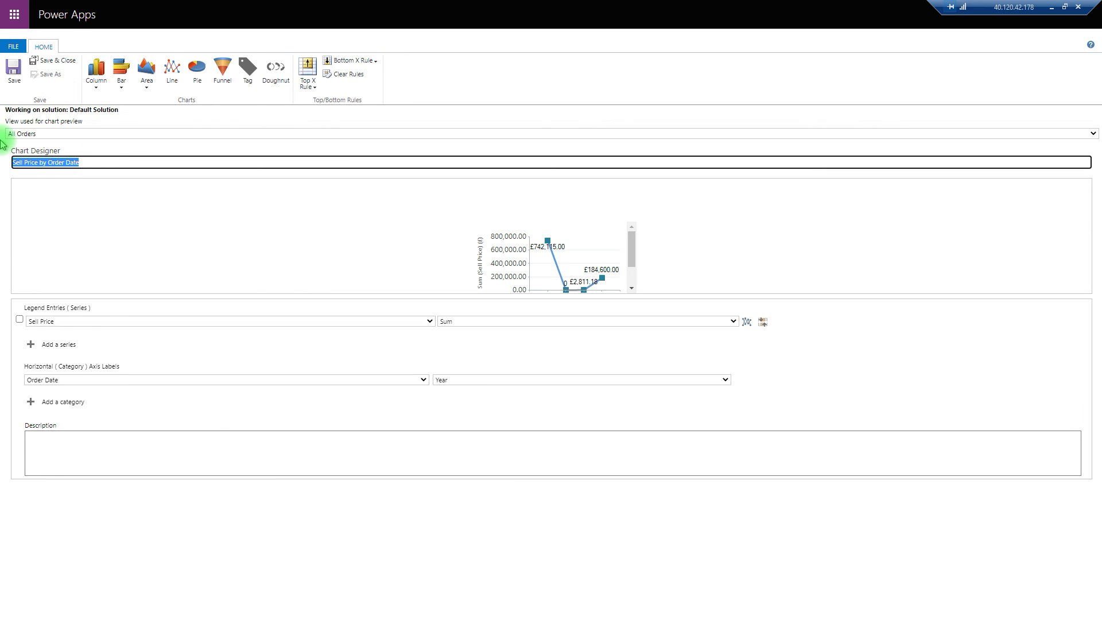
pyautogui.write('Annual Sales - Line')
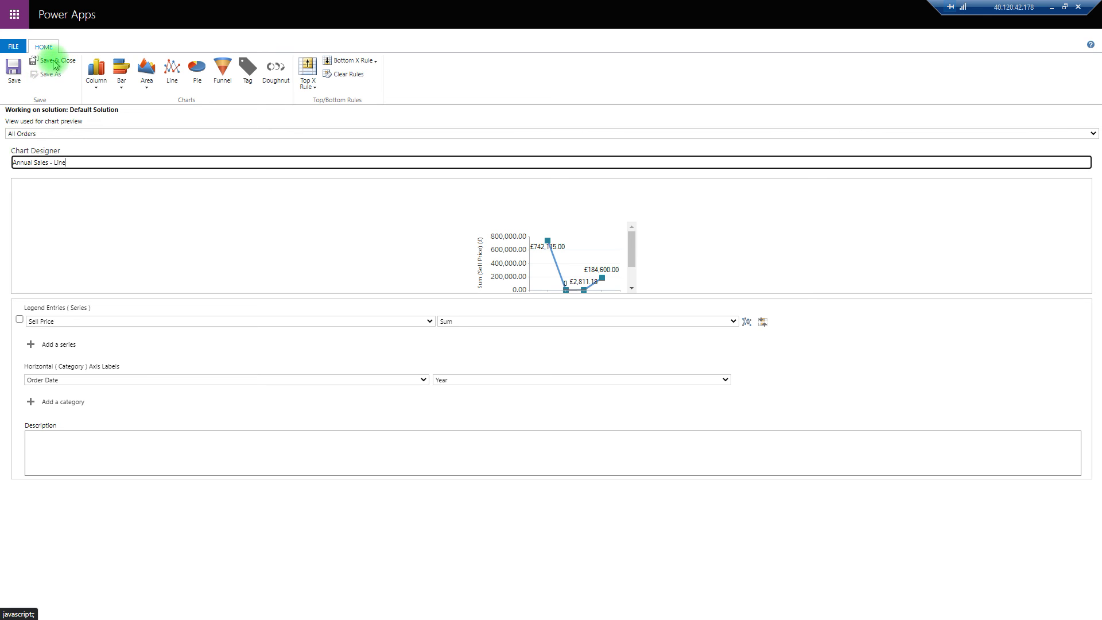
pyautogui.click(53, 62)
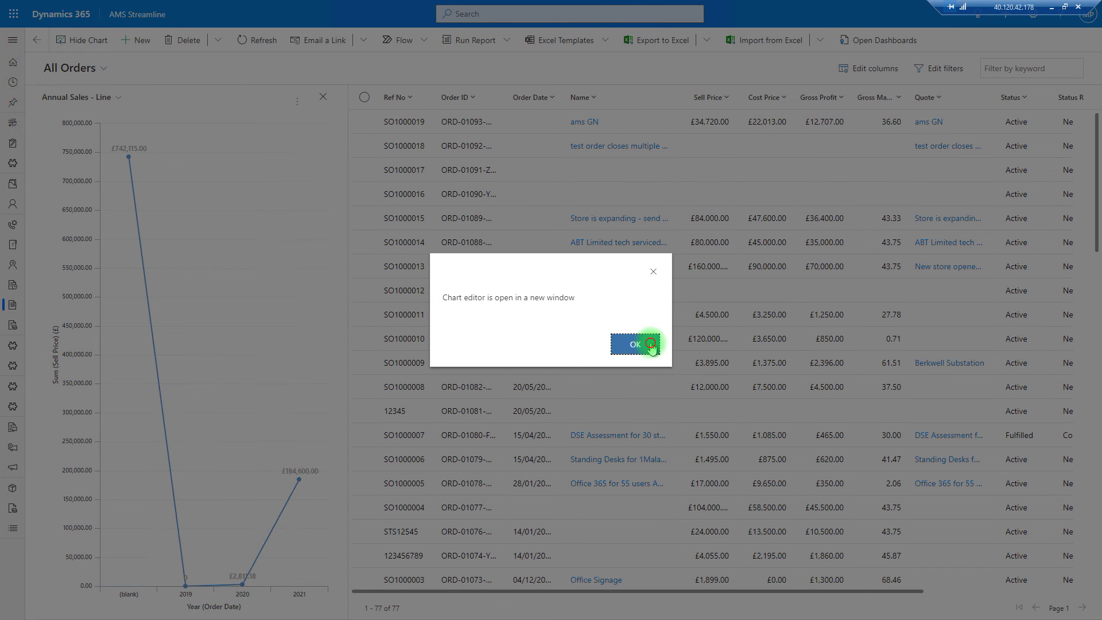
# - Dismiss the chart editor notice so the Annual Sales - Line chart appears beside All Orders
pyautogui.click(643, 343)
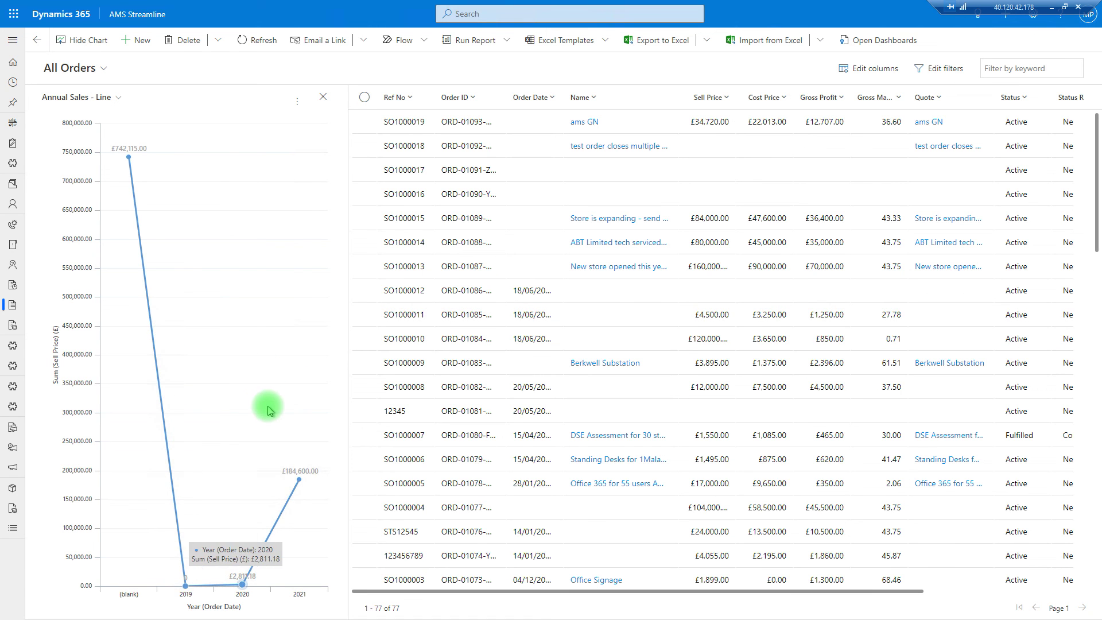